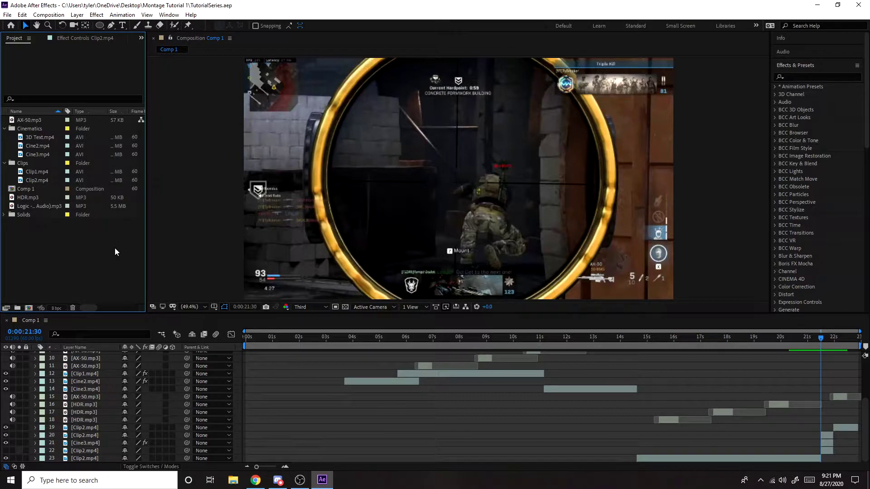
scroll(333, 414, "up", 5)
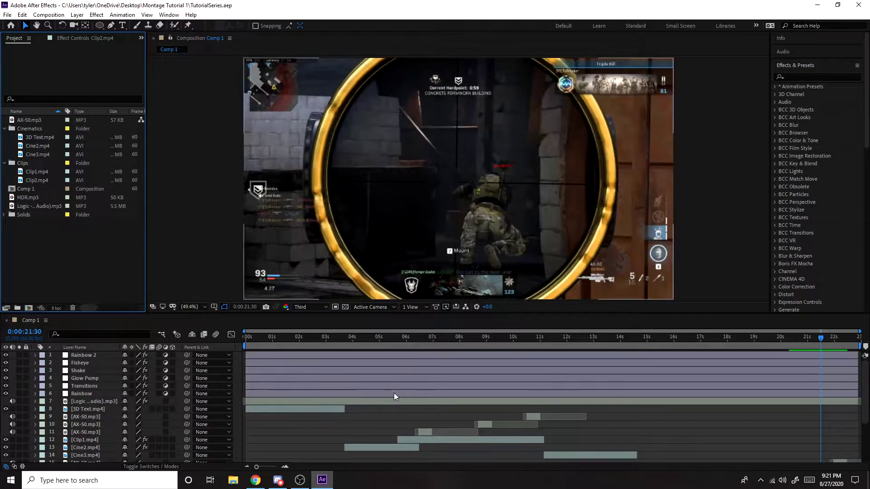
scroll(726, 408, "down", 5)
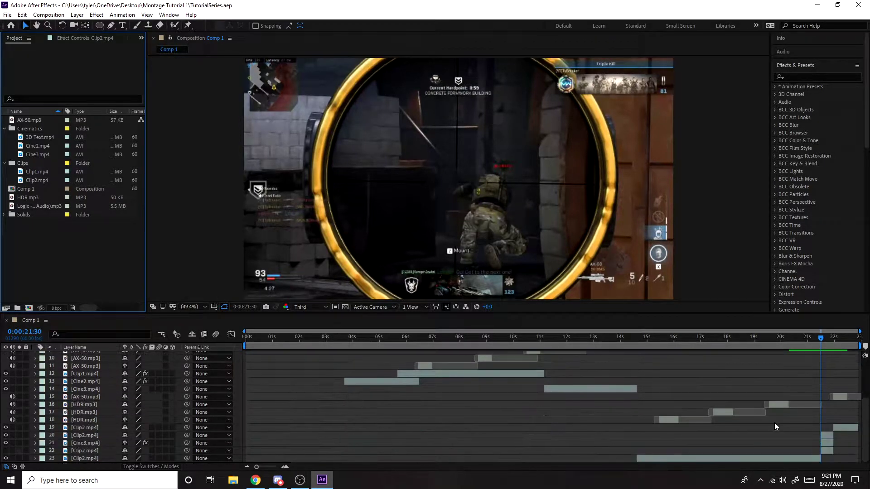
scroll(563, 411, "up", 5)
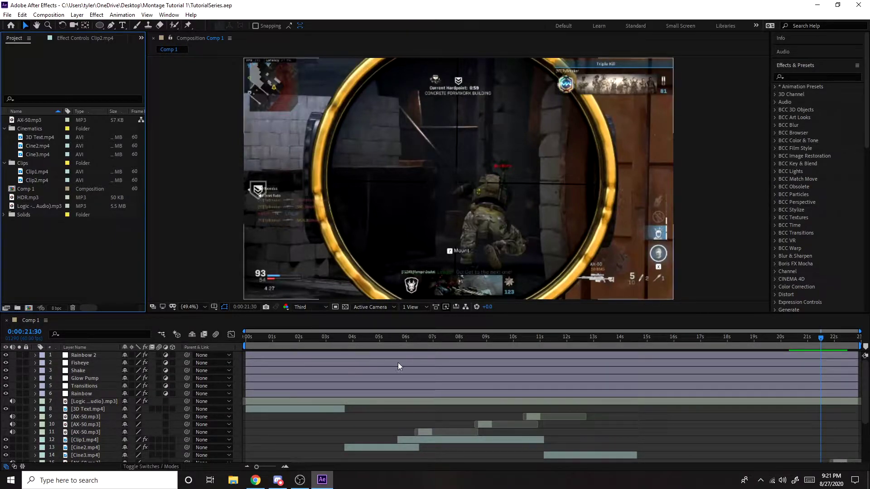
- Set the composition preview resolution to Full
left_click(308, 306)
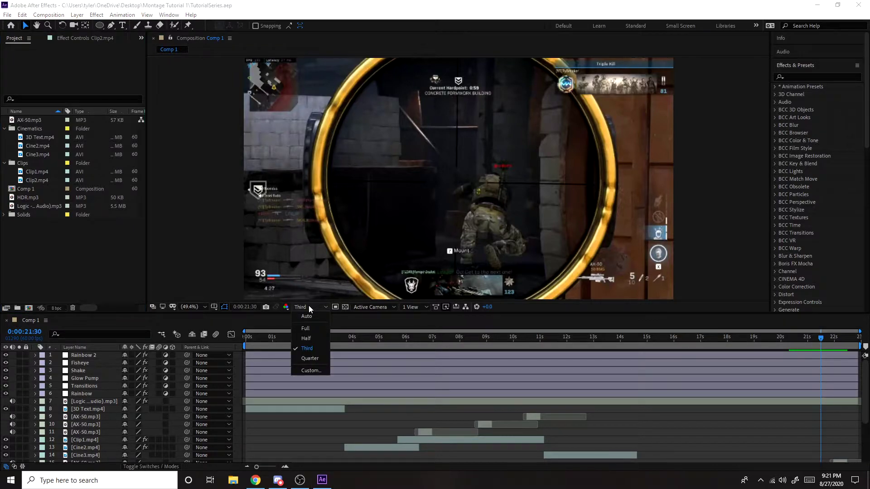
left_click(309, 331)
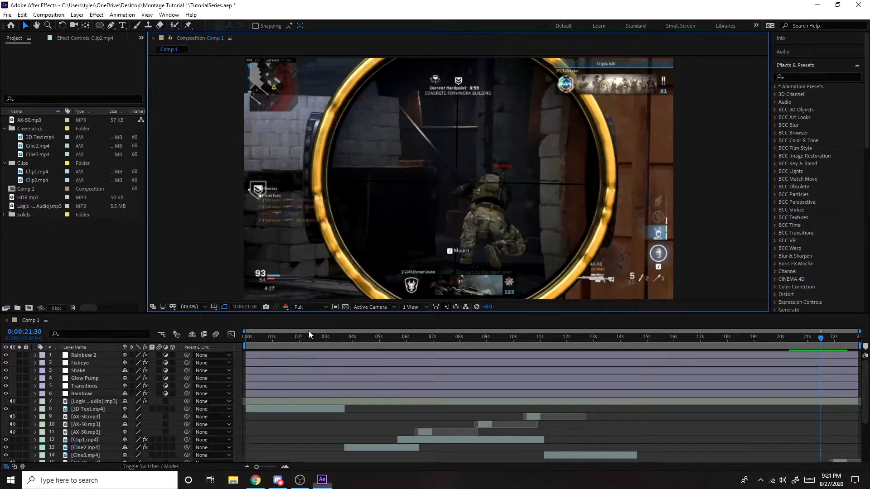
- Create a new adjustment layer above the other layers and rename it CC
left_click(77, 15)
mouse_move(84, 25)
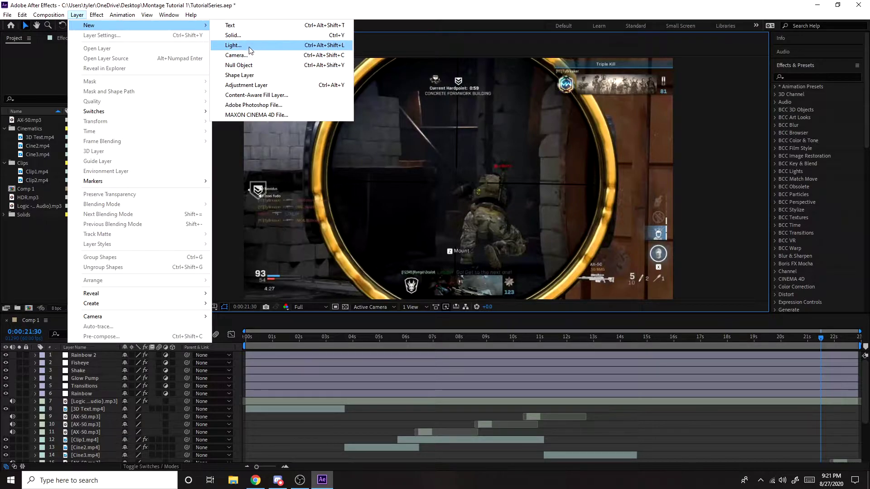
left_click(247, 86)
right_click(119, 356)
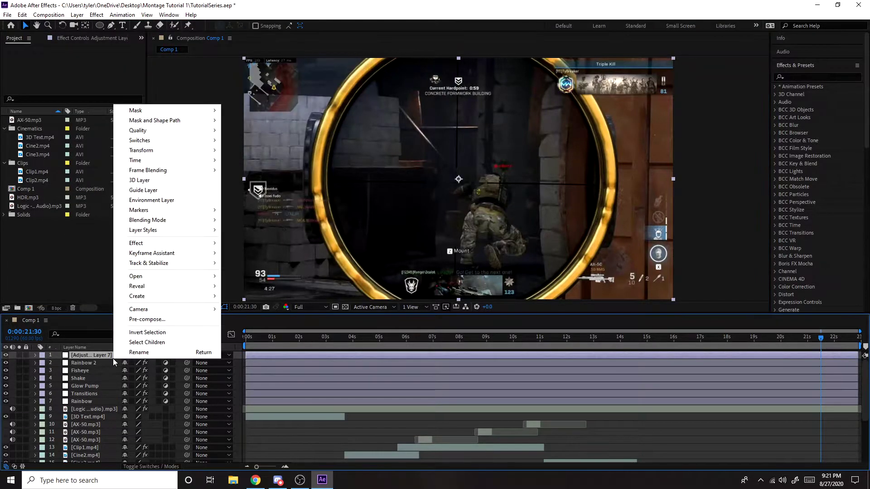
left_click(129, 352)
type("CC")
key("Return")
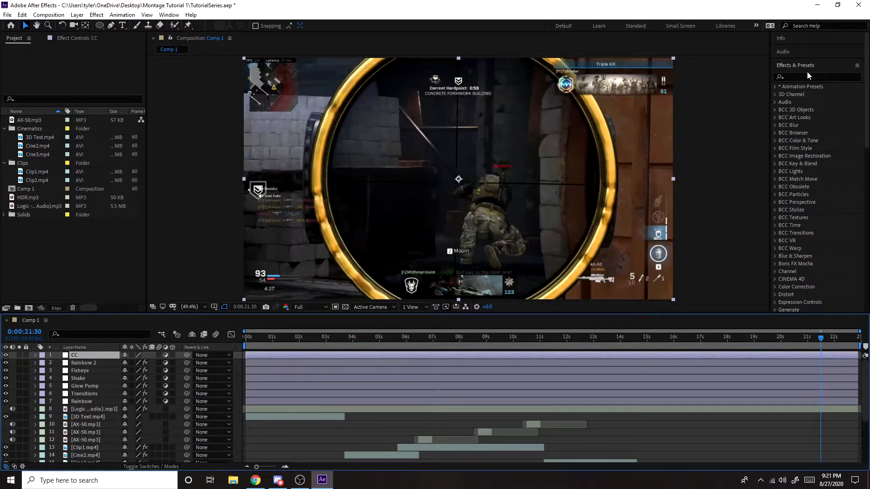
- Search the effects for "magic" and apply Magic Bullet Looks to the CC layer
left_click(793, 79)
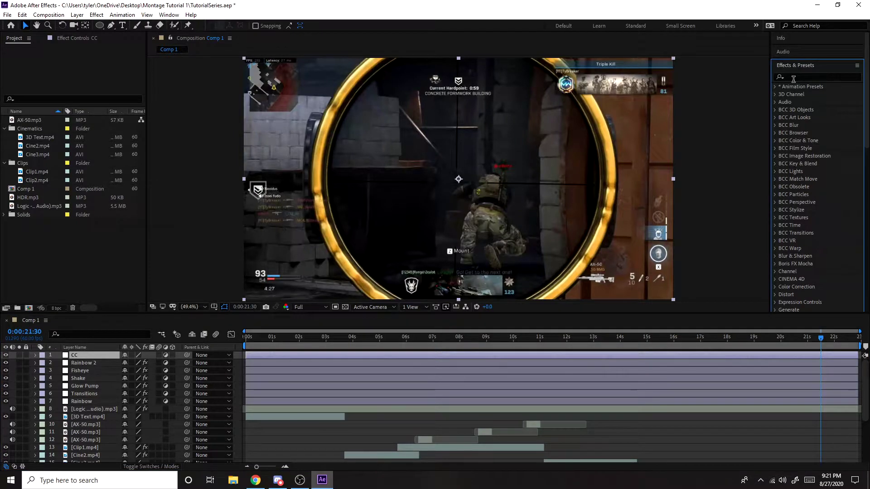
left_click(789, 78)
type("magic")
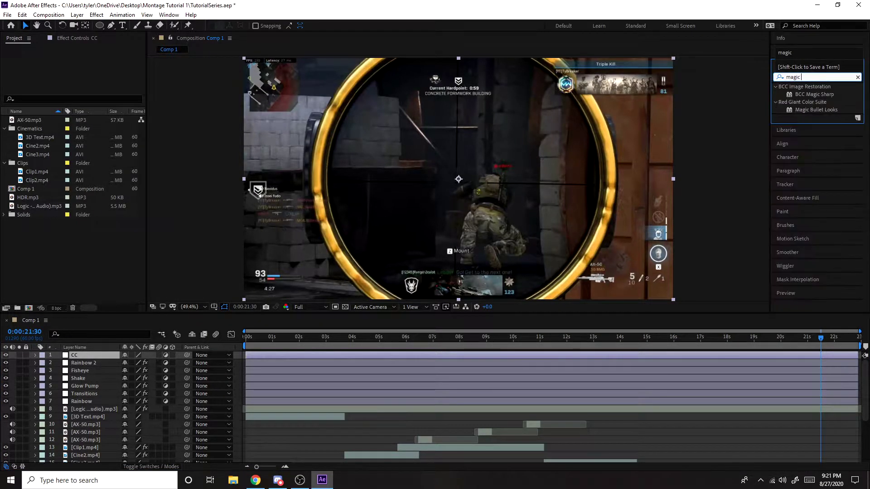
left_click_drag(799, 111, 542, 352)
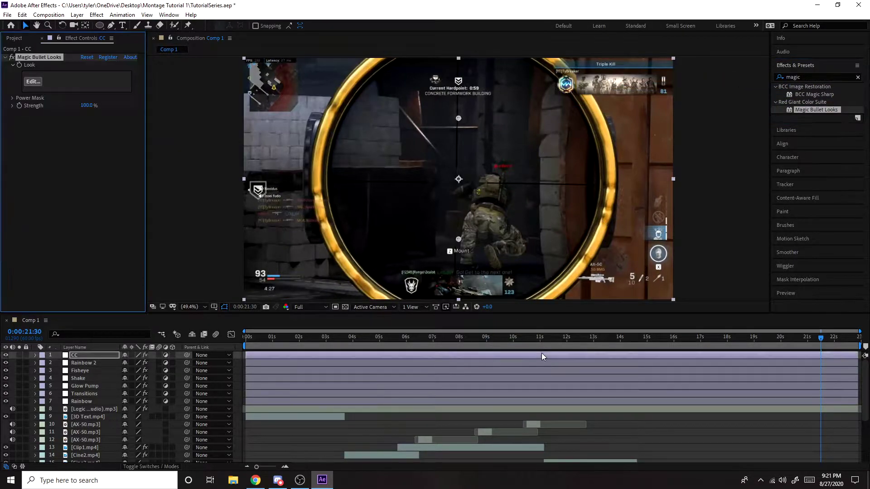
- Move the playhead to the cinematic shot at 0:00:12:50 and open the Magic Bullet Looks editor
left_click(678, 344)
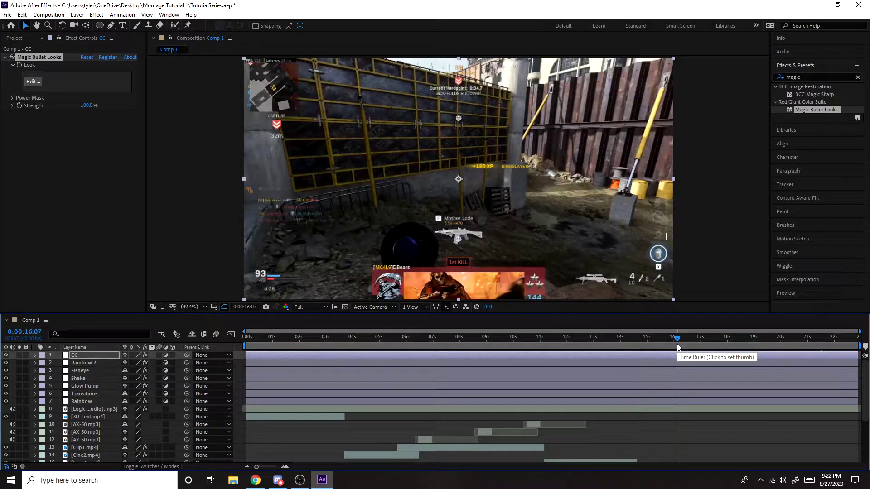
left_click_drag(677, 344, 589, 346)
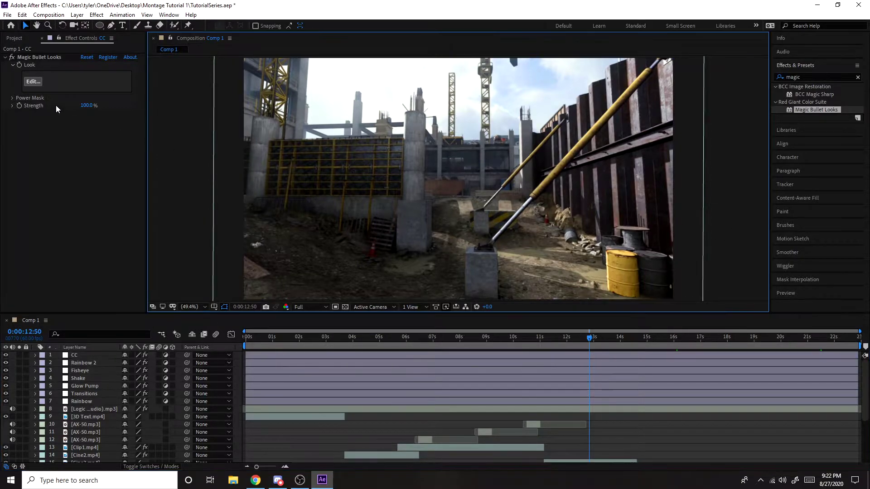
left_click(32, 83)
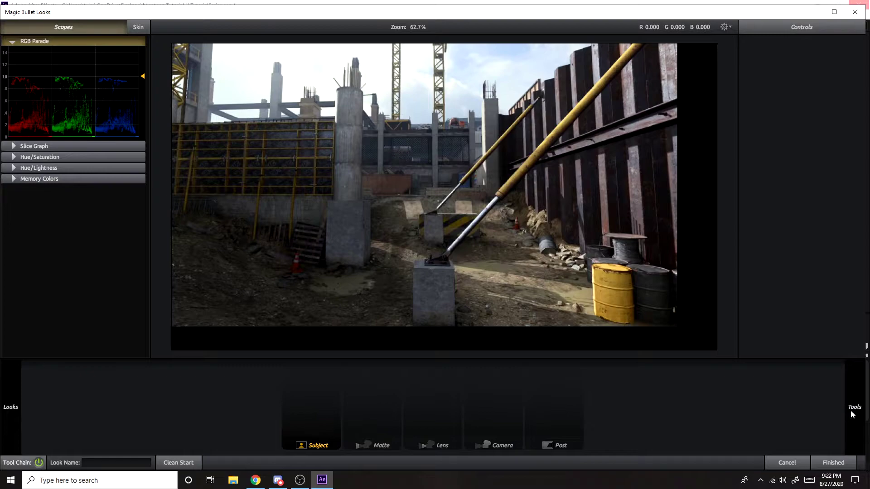
- Add the Pop tool to the Subject stage of the tool chain
mouse_move(854, 407)
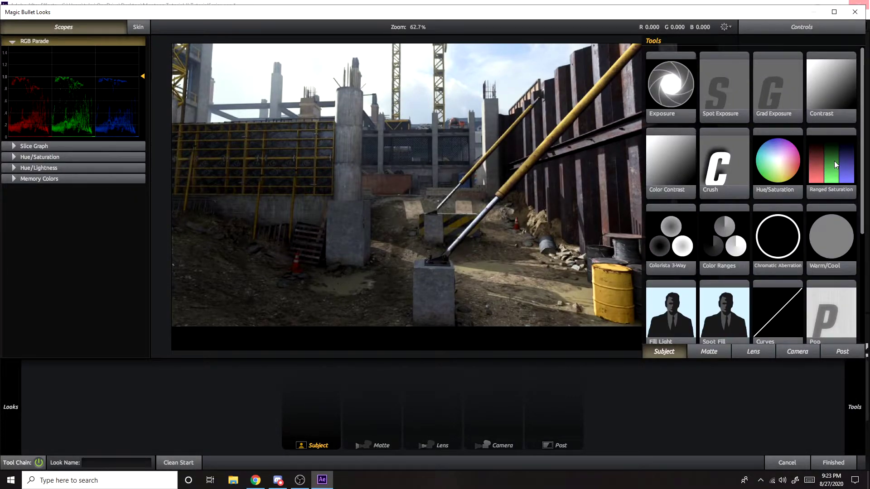
scroll(754, 213, "down", 1)
scroll(754, 213, "up", 1)
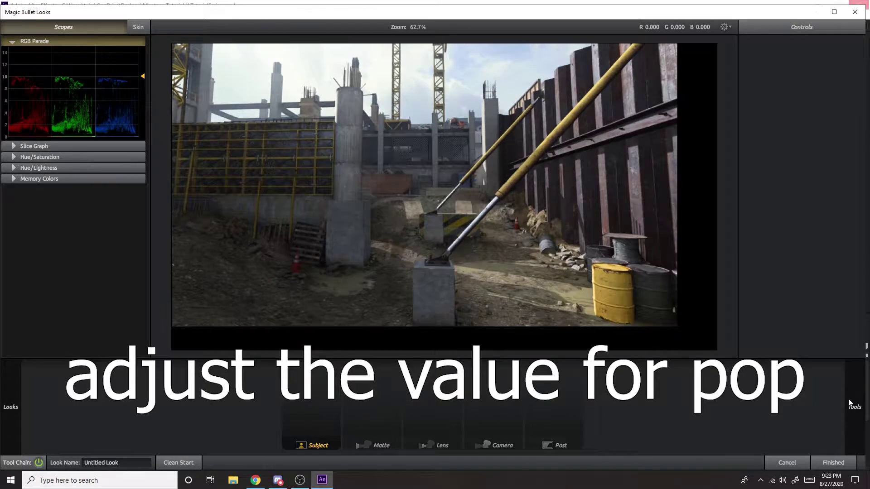
mouse_move(850, 404)
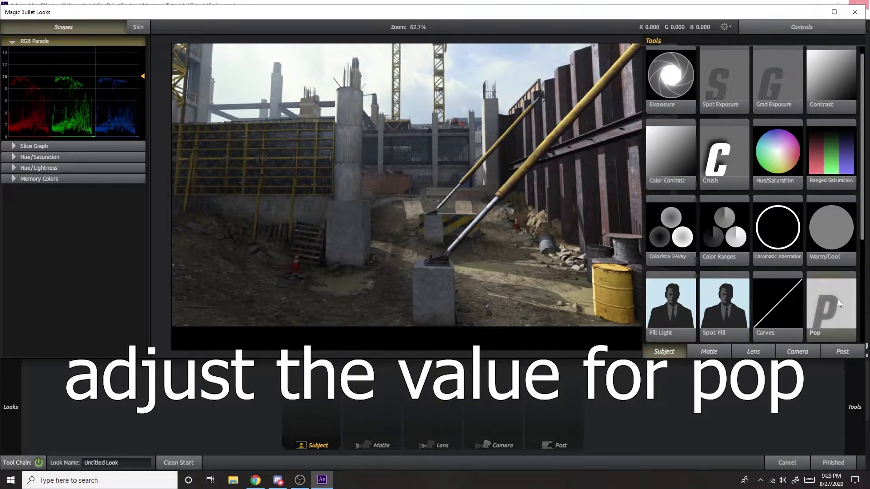
left_click_drag(832, 308, 311, 404)
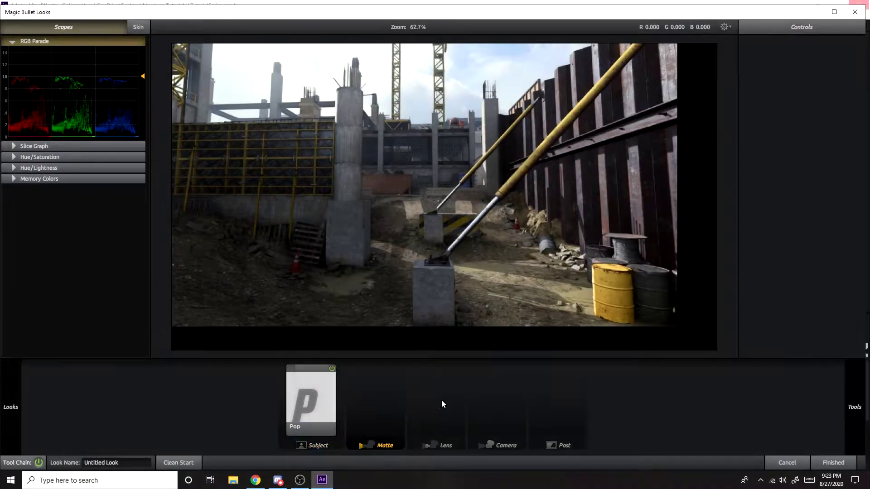
- Add the Vignette tool to the Lens stage of the tool chain
mouse_move(865, 414)
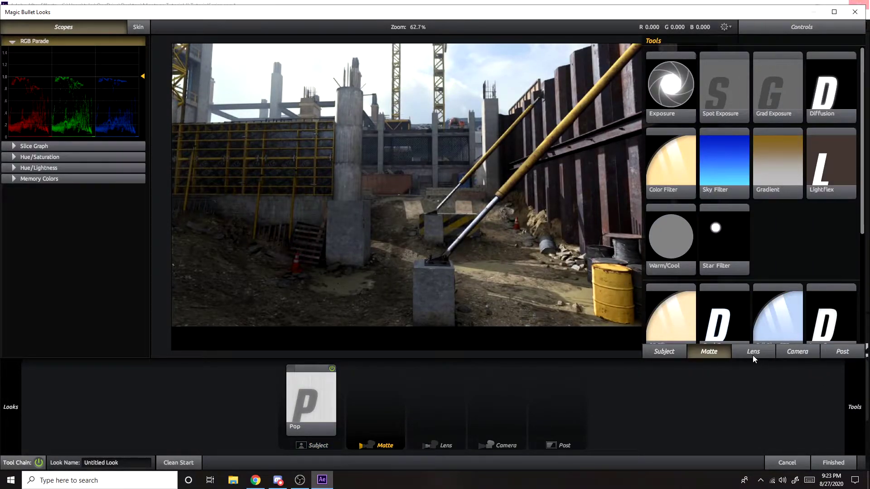
left_click(750, 352)
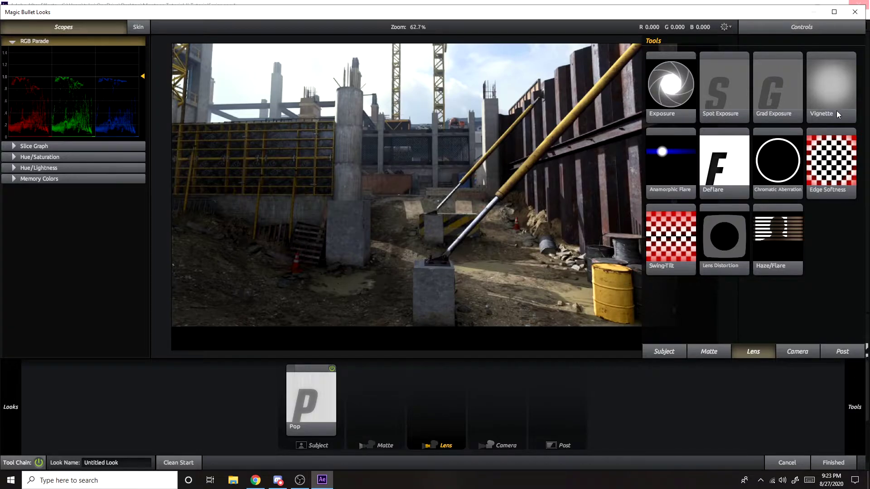
left_click_drag(836, 110, 431, 407)
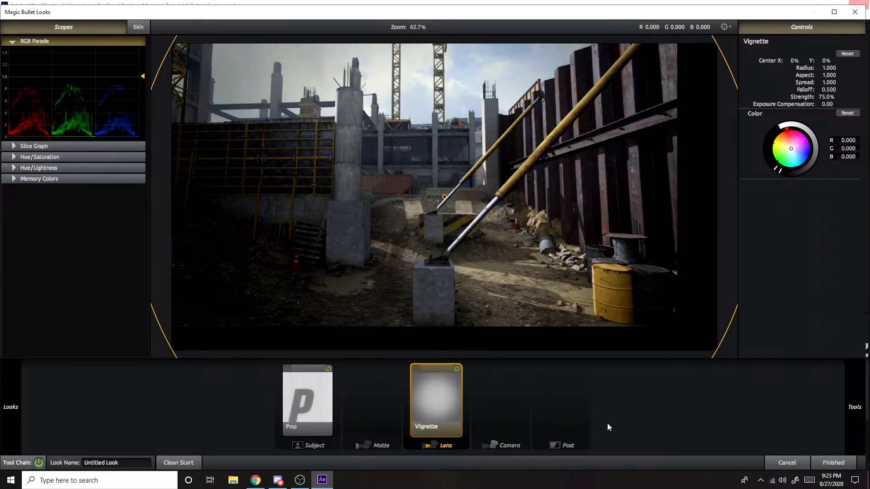
- Reshape the vignette into a wide ellipse around the image, with radius about 0.83 and aspect about 1.48
scroll(471, 312, "down", 3)
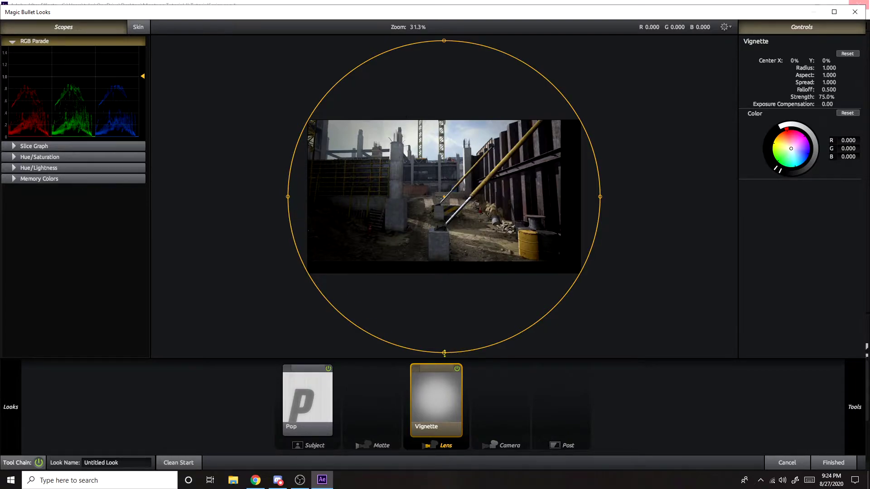
left_click_drag(444, 353, 450, 312)
left_click_drag(600, 197, 636, 197)
left_click_drag(441, 318, 465, 326)
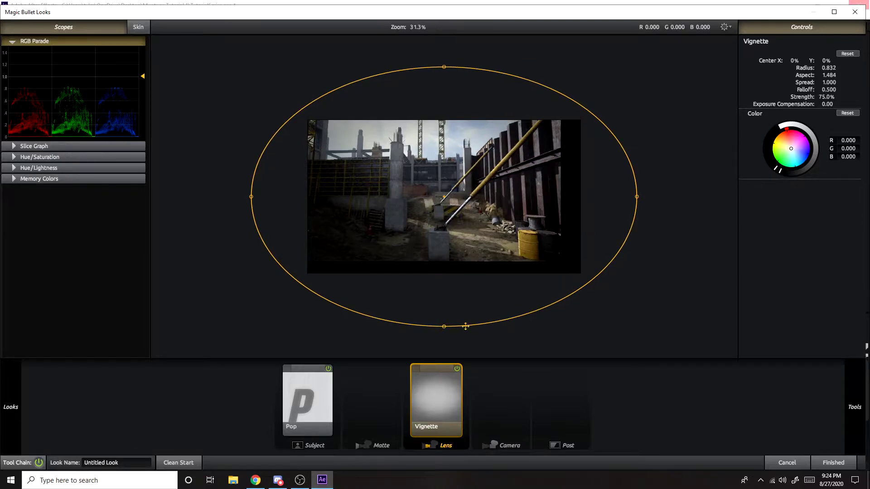
- Tint the vignette amber at R 0.515, G 0.337, B 0.014 and widen its ellipse to an aspect of about 1.55
mouse_move(797, 155)
left_mouse_down()
mouse_move(782, 139)
mouse_move(773, 147)
mouse_move(792, 139)
mouse_move(780, 140)
left_mouse_up()
left_click_drag(768, 137, 775, 130)
left_click_drag(780, 170, 808, 166)
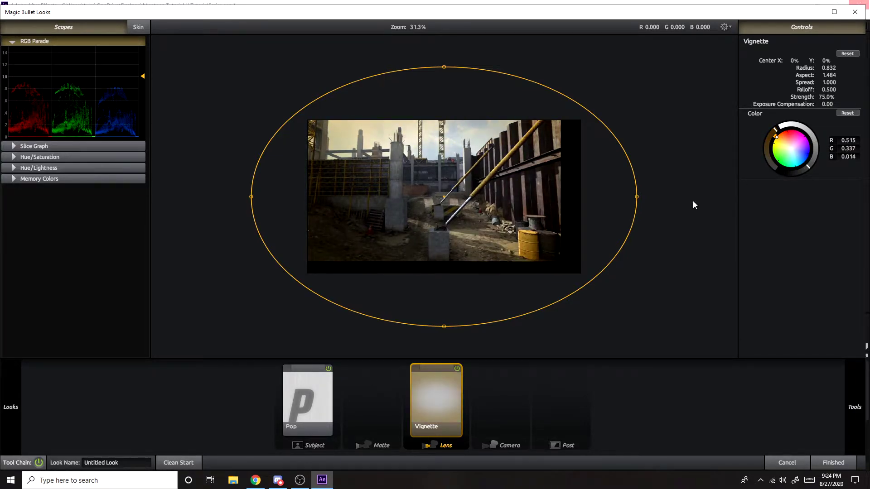
left_click_drag(638, 198, 645, 198)
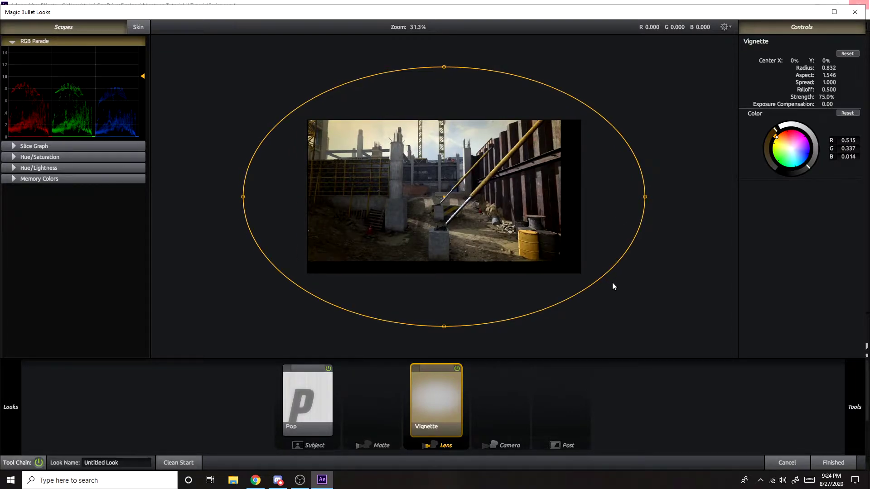
scroll(489, 275, "up", 5)
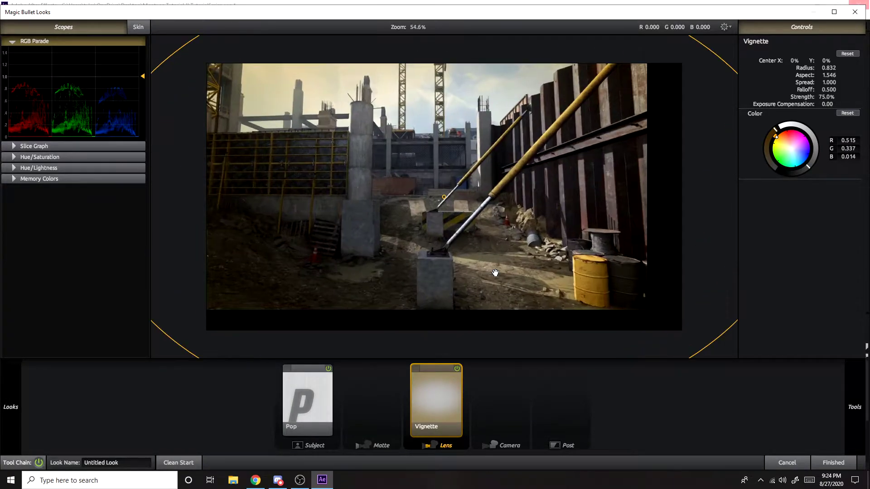
- Add the Haze/Flare tool to the Lens stage and tint it pale orange at R 1.000, G 0.824, B 0.615
mouse_move(862, 389)
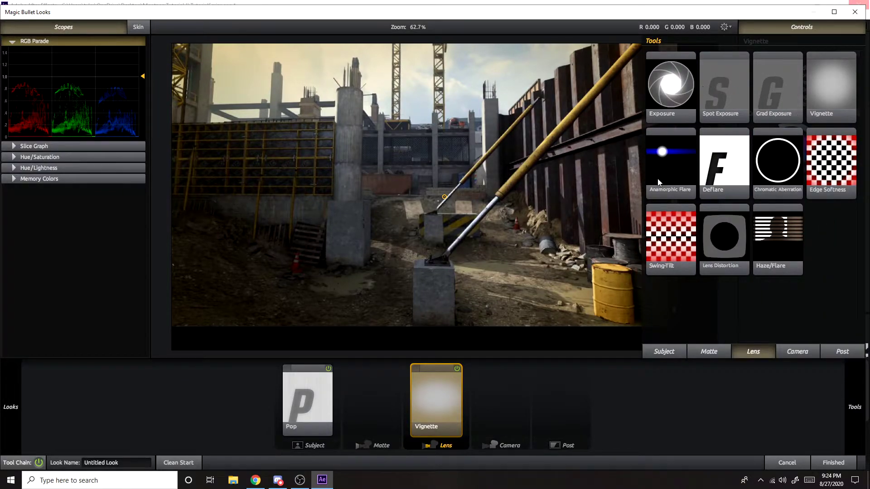
left_click_drag(788, 246, 477, 392)
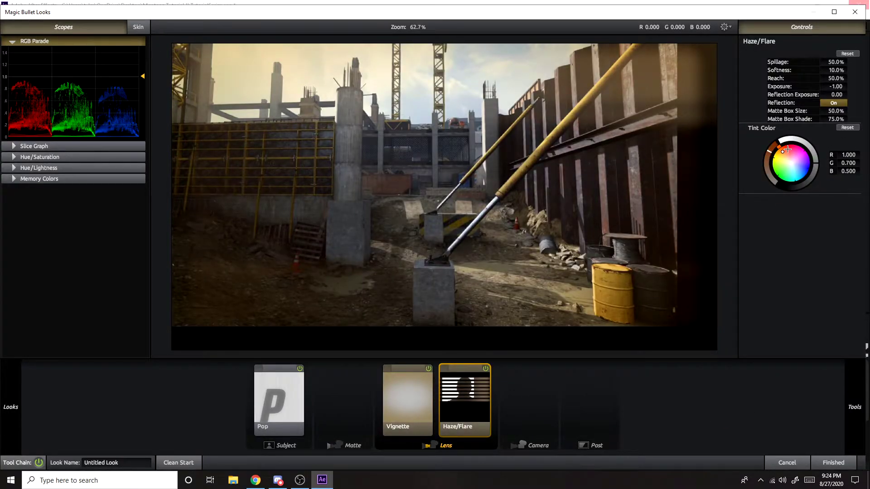
left_click_drag(788, 150, 763, 157)
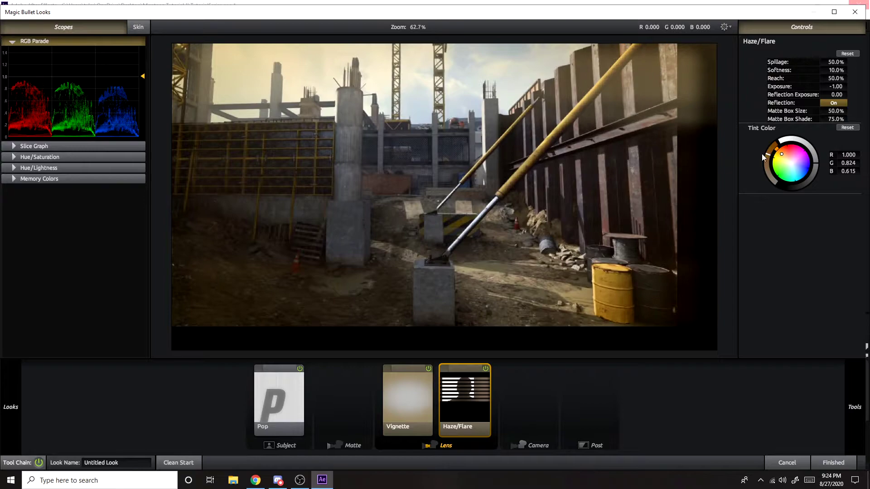
- Set the Haze/Flare spillage to 35%
left_click_drag(836, 61, 827, 59)
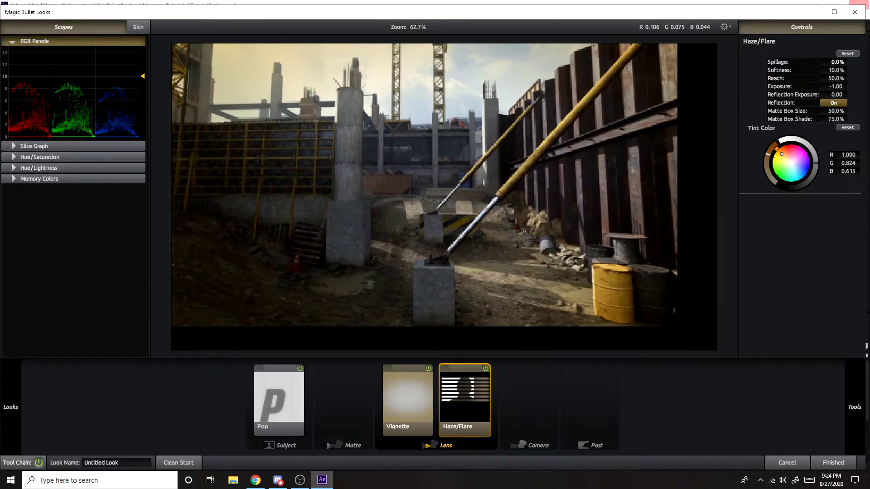
left_click(833, 61)
type("35")
key("Return")
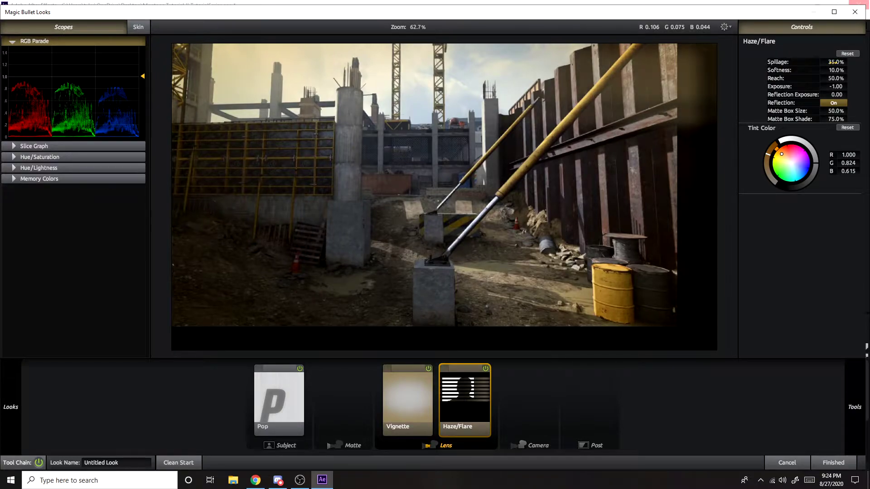
- Set the Haze/Flare softness to 15% and fine-tune its tint color
left_click(826, 70)
type("0")
key("Return")
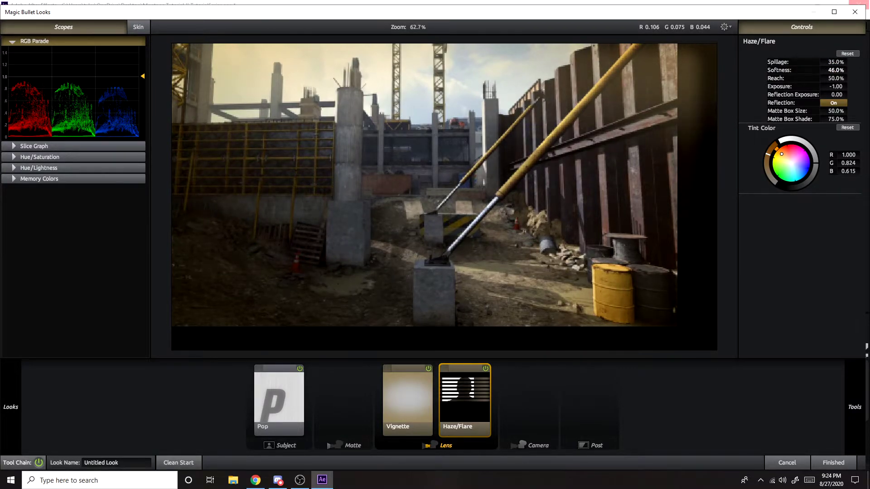
left_click(838, 70)
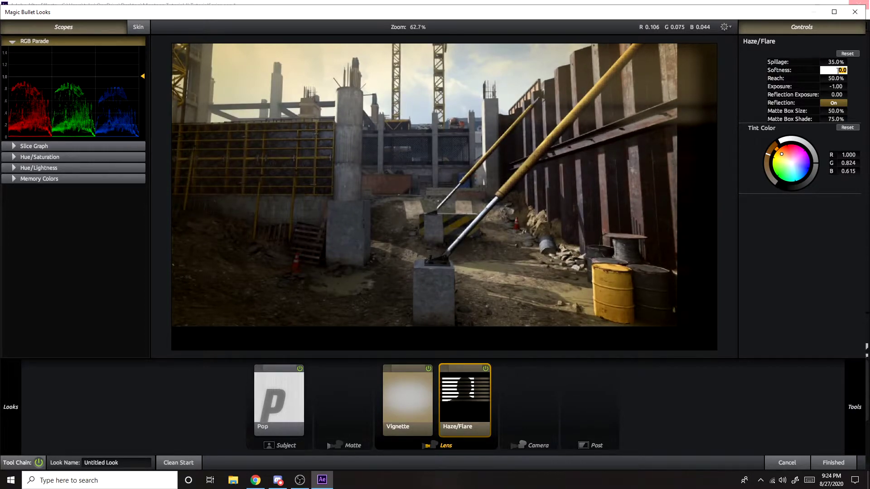
type("15")
key("Return")
left_click_drag(841, 79, 866, 87)
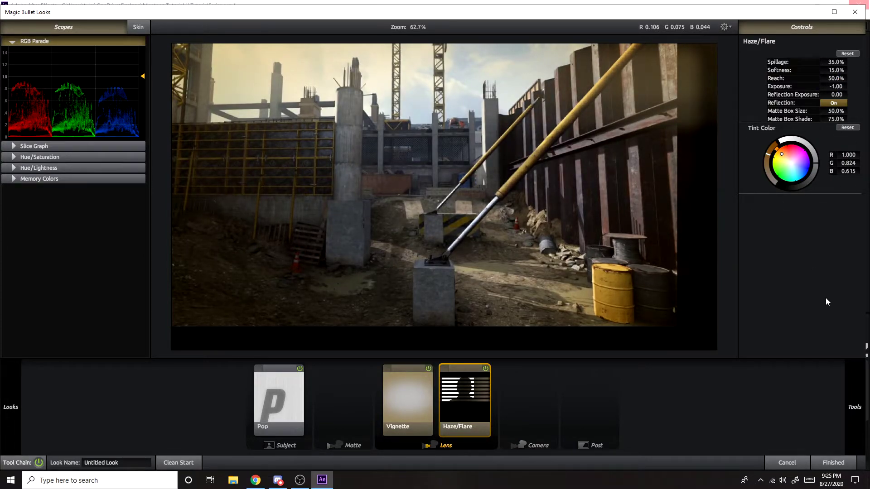
mouse_move(784, 155)
left_mouse_down()
mouse_move(771, 157)
mouse_move(814, 162)
mouse_move(814, 154)
mouse_move(767, 157)
left_mouse_up()
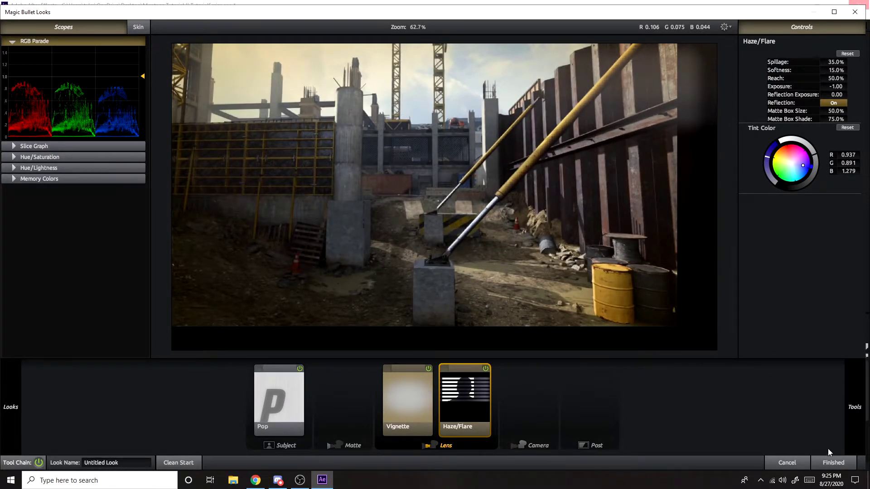
left_click(521, 404)
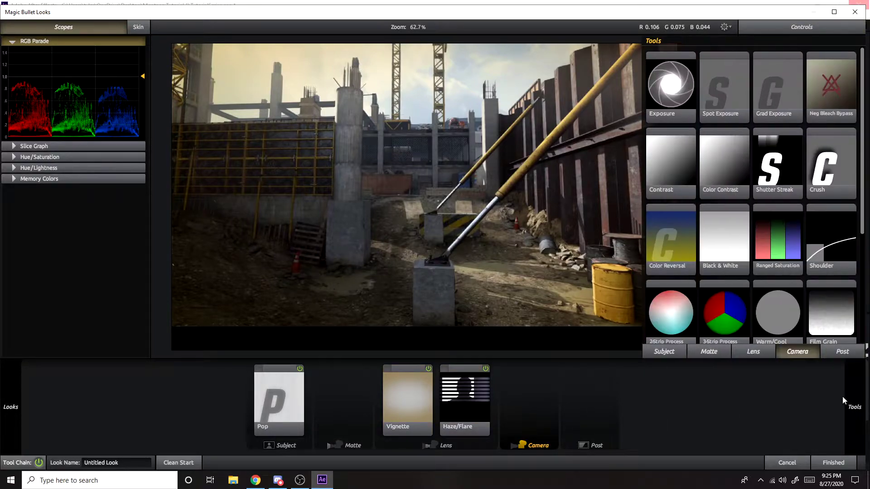
scroll(734, 258, "down", 3)
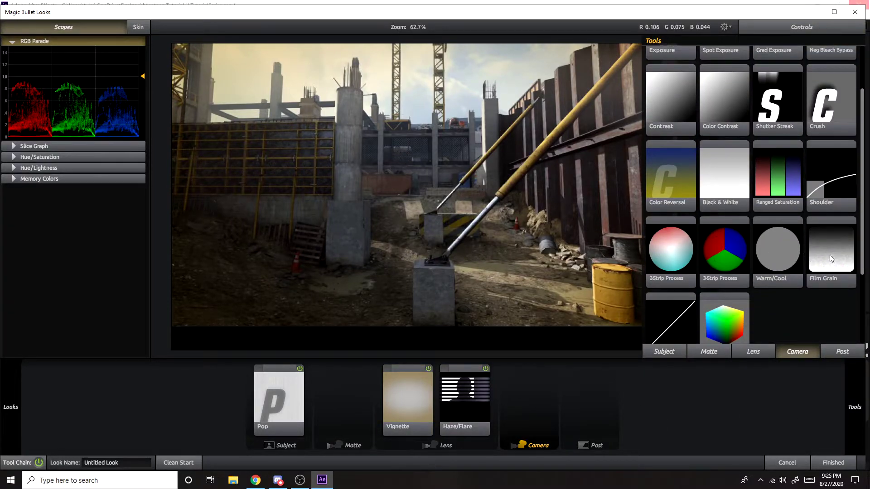
left_click_drag(830, 256, 520, 406)
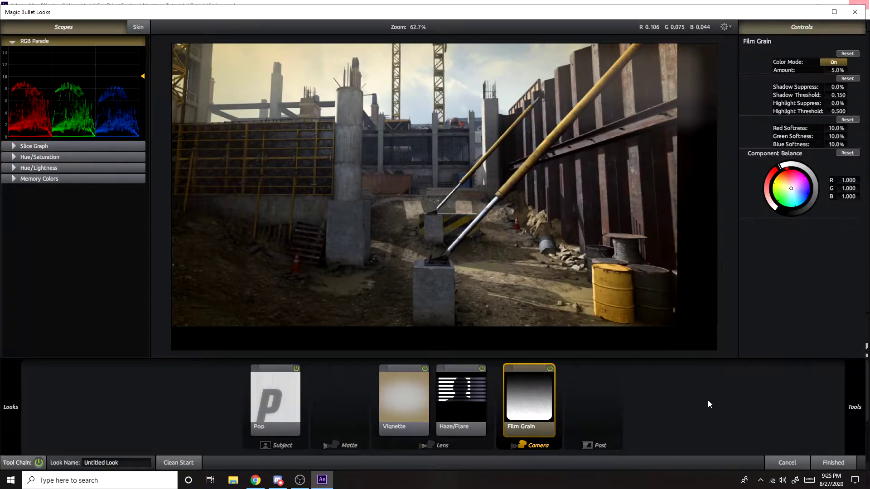
left_click(838, 70)
type("2.5")
key("Return")
left_click(548, 368)
left_click(549, 368)
left_click(548, 368)
key("Delete")
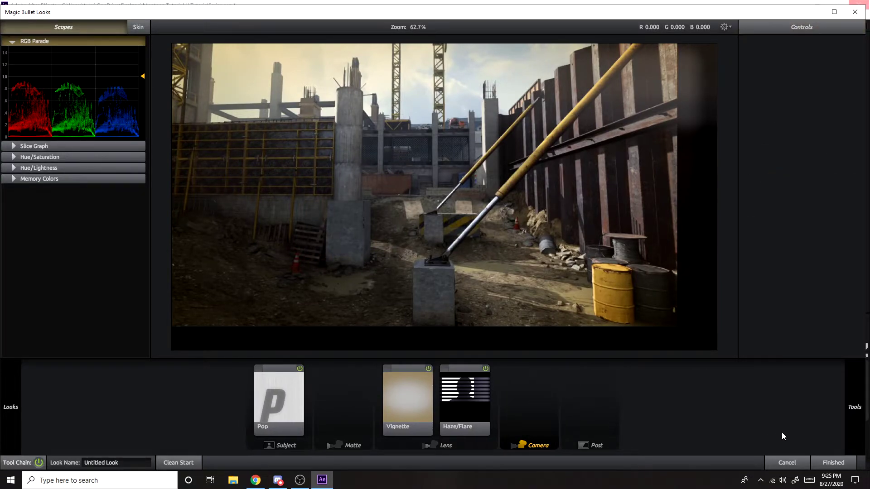
- Add the Colorista 3-Way tool to the Post stage and tint its highlights blue at R 1.0723, G 1.3078, B 1.6732
mouse_move(846, 415)
scroll(774, 295, "down", 2)
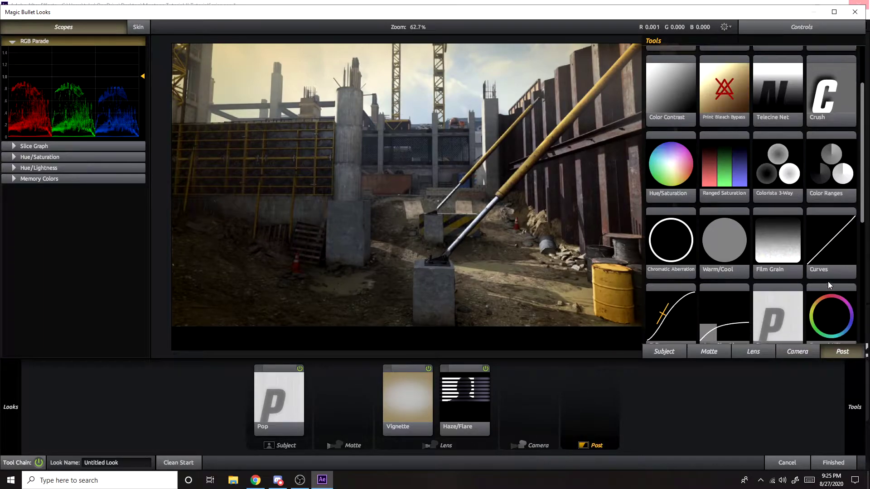
scroll(828, 281, "down", 2)
scroll(816, 274, "up", 3)
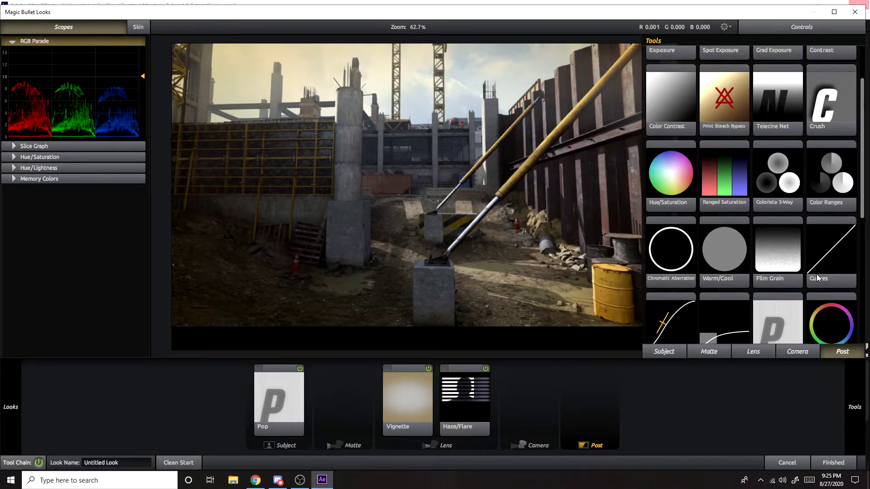
scroll(816, 274, "up", 1)
left_click_drag(776, 214, 589, 406)
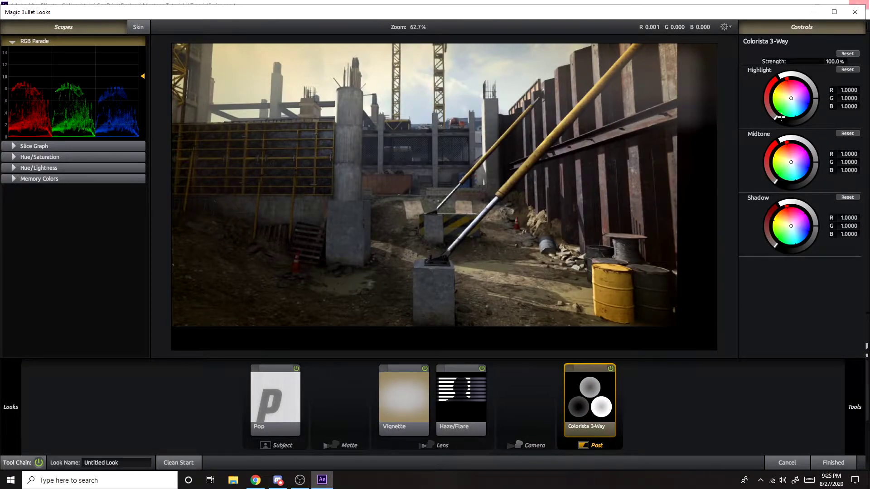
left_click_drag(791, 99, 798, 105)
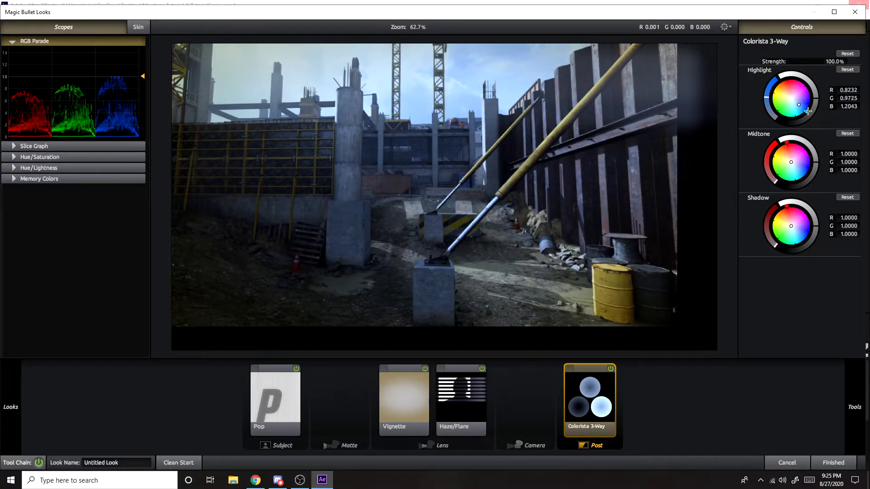
mouse_move(808, 111)
left_mouse_down()
mouse_move(815, 100)
mouse_move(799, 106)
left_mouse_up()
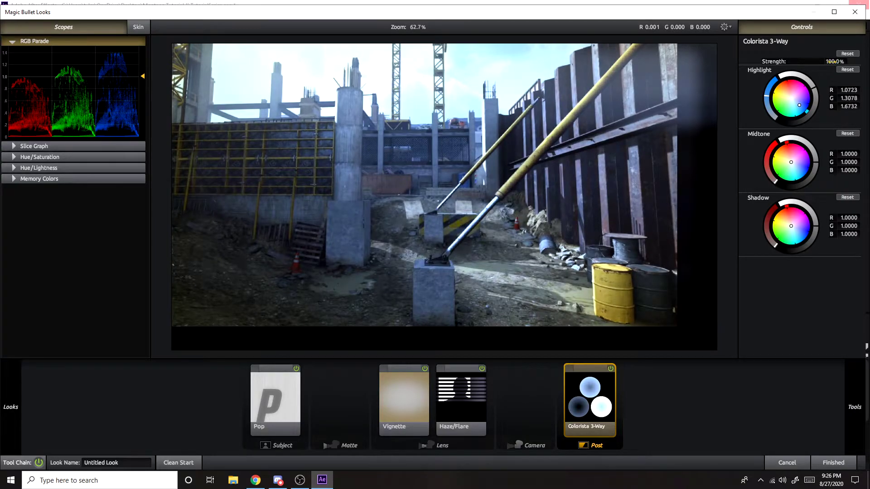
- Set the Colorista 3-Way strength to 50%
left_click_drag(833, 62, 800, 62)
left_click(833, 62)
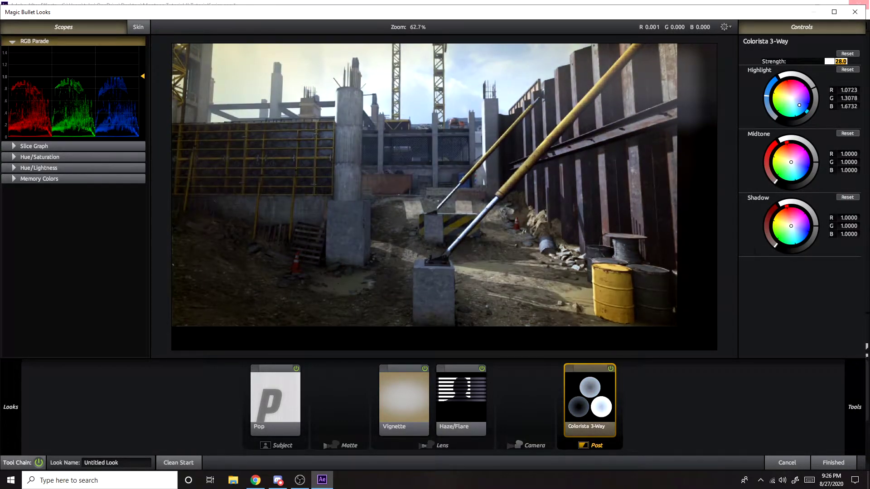
type("90")
key("Return")
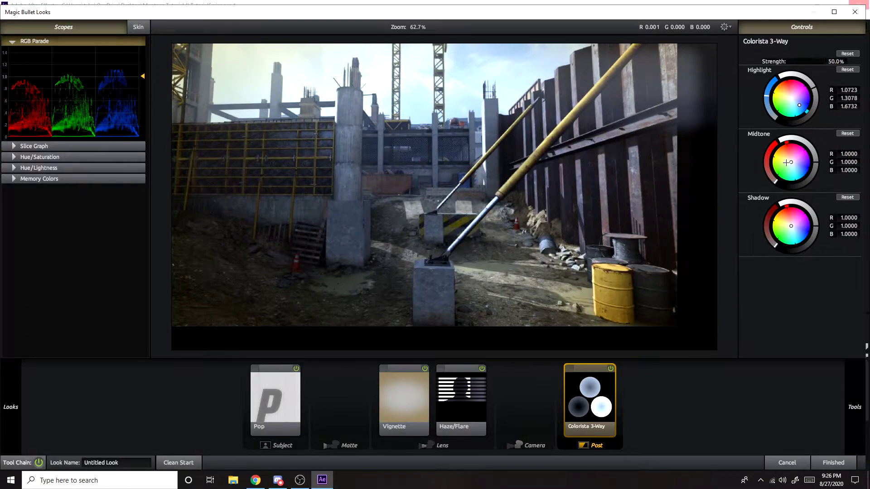
- Warm the Colorista midtones to R 1.3081, G 1.1650, B 0.8224, lower the shadows to 0.9105 and apply the look
left_click_drag(788, 162, 765, 155)
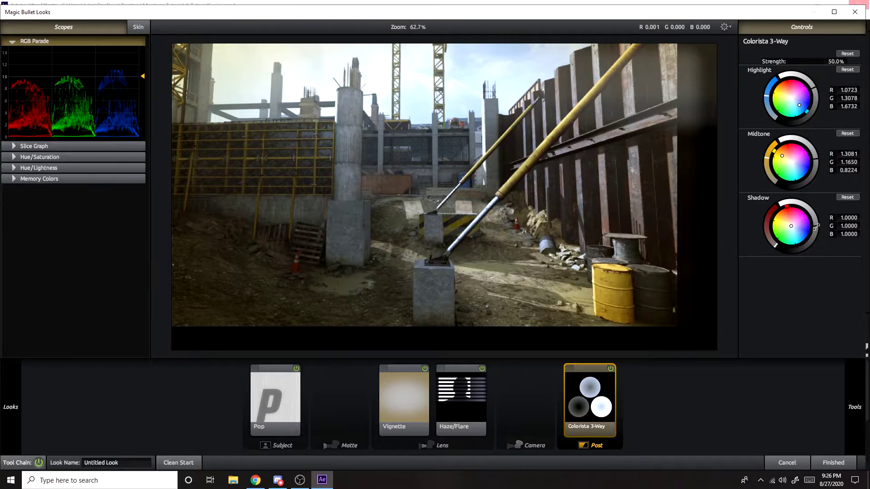
left_click_drag(815, 228, 815, 234)
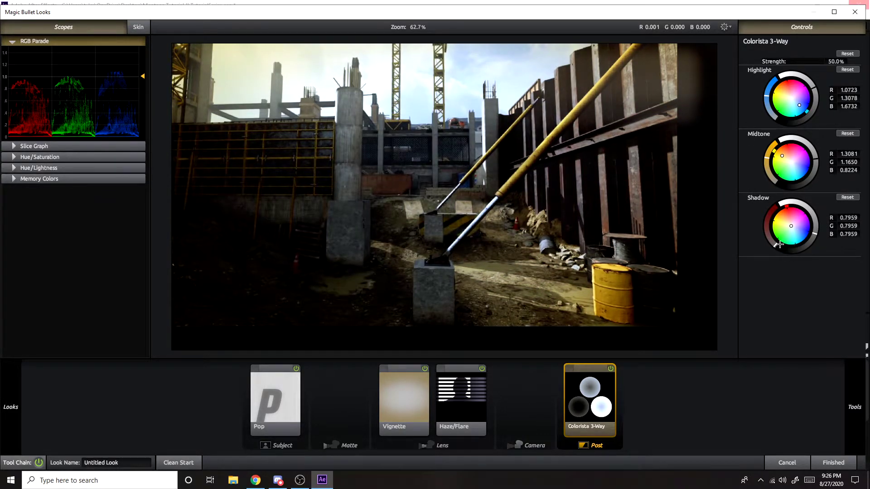
mouse_move(814, 234)
left_mouse_down()
mouse_move(815, 221)
mouse_move(815, 229)
left_mouse_up()
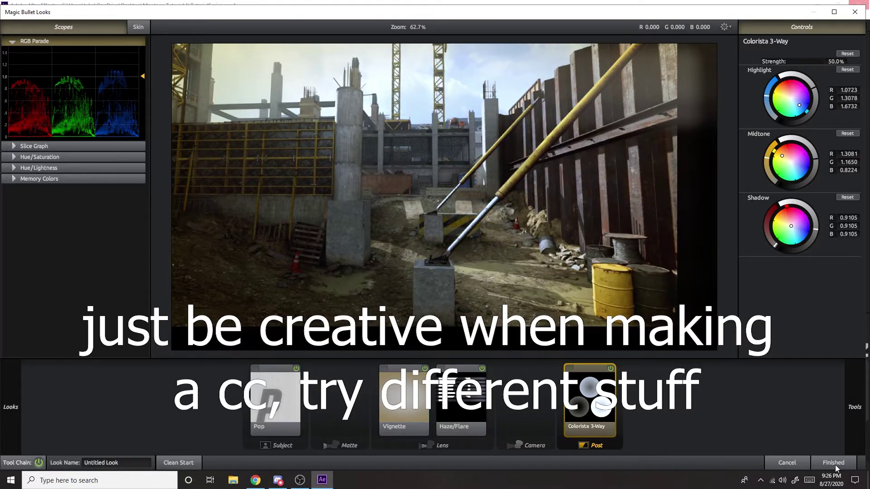
left_click(834, 463)
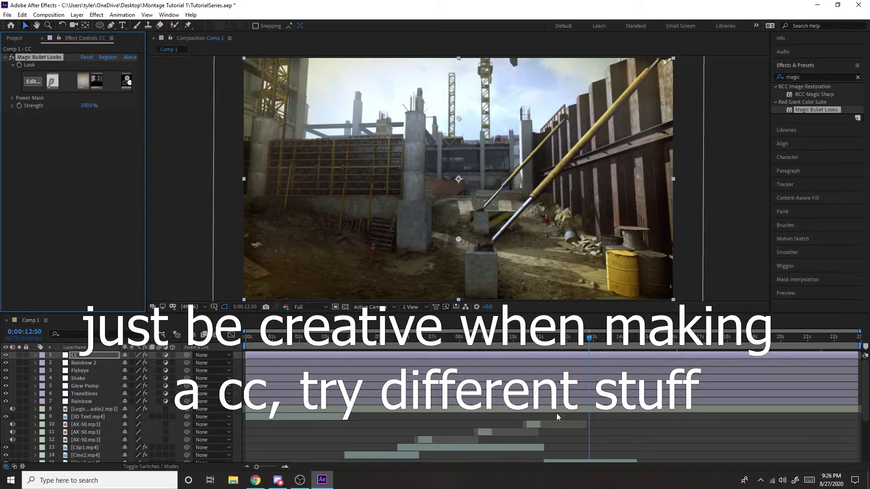
- Compare the footage with the CC layer hidden and shown, and check the grade at several points along the timeline
left_click(5, 356)
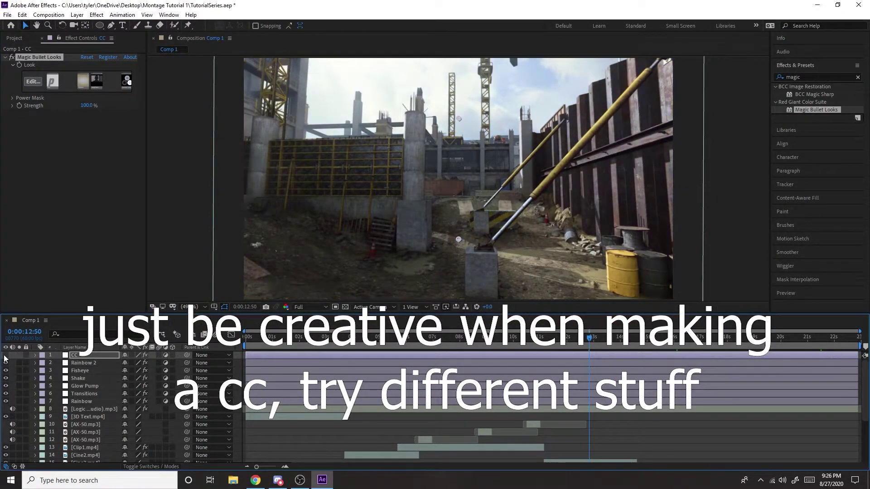
left_click(5, 356)
left_click(5, 356)
left_click(5, 356)
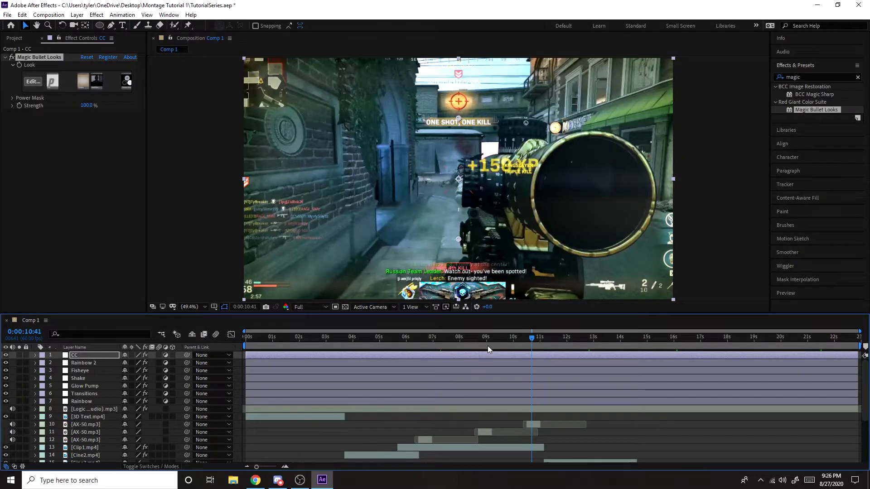
mouse_move(553, 344)
left_mouse_down()
mouse_move(591, 348)
mouse_move(561, 344)
left_mouse_up()
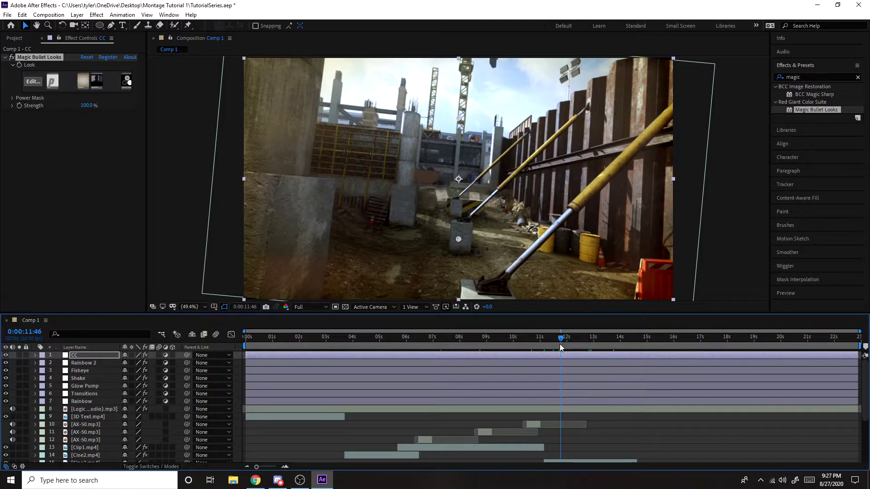
left_click_drag(559, 344, 642, 345)
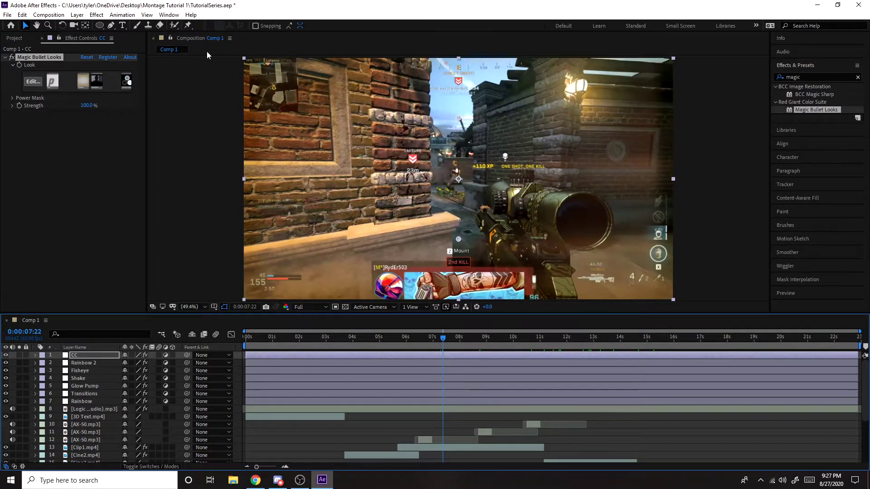
- Add a new adjustment layer above the CC layer and name it "Black bars"
left_click(75, 14)
mouse_move(178, 24)
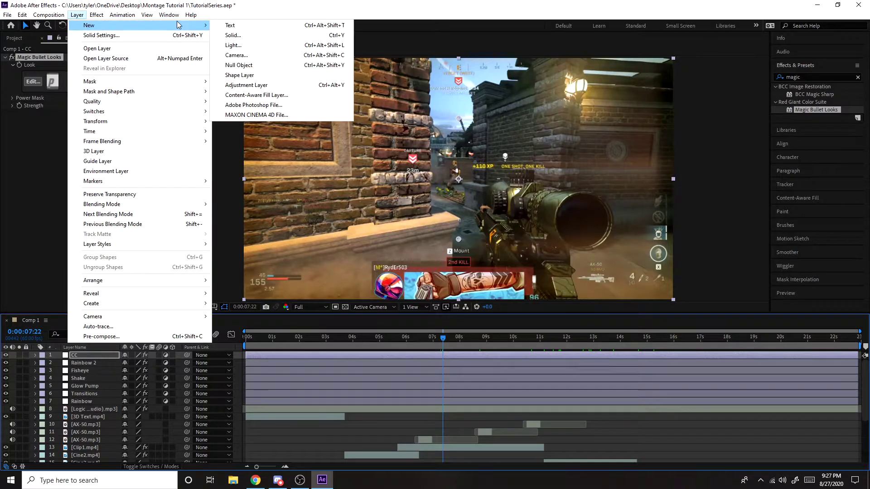
left_click(246, 85)
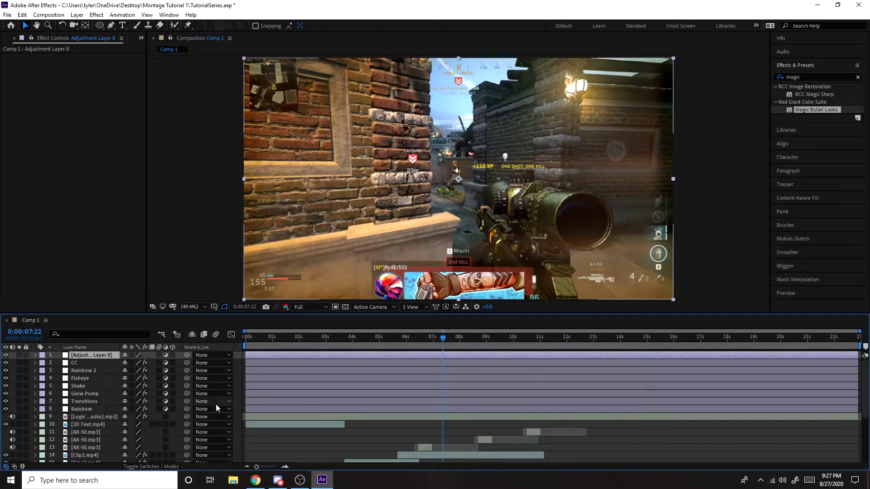
right_click(96, 356)
left_click(112, 353)
type("B")
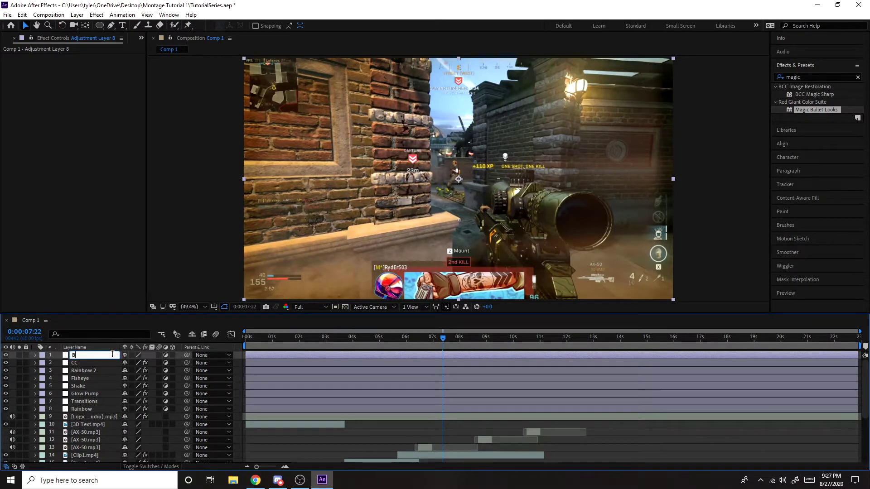
type("lack bars")
key("Return")
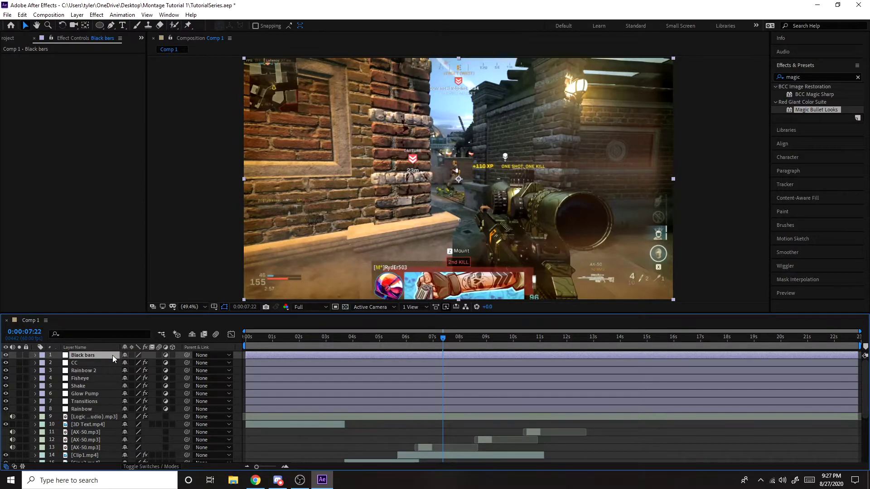
- Correct the capitalization of the new adjustment layer's name to "Black Bars"
right_click(112, 355)
left_click(132, 351)
left_click(97, 356)
key("BackSpace")
key("BackSpace")
key("BackSpace")
key("BackSpace")
type("Bars")
key("Return")
- Apply the Motion Tile effect to the Black Bars layer with an output height of 75, and clear the effect search
left_click(822, 81)
type("mot")
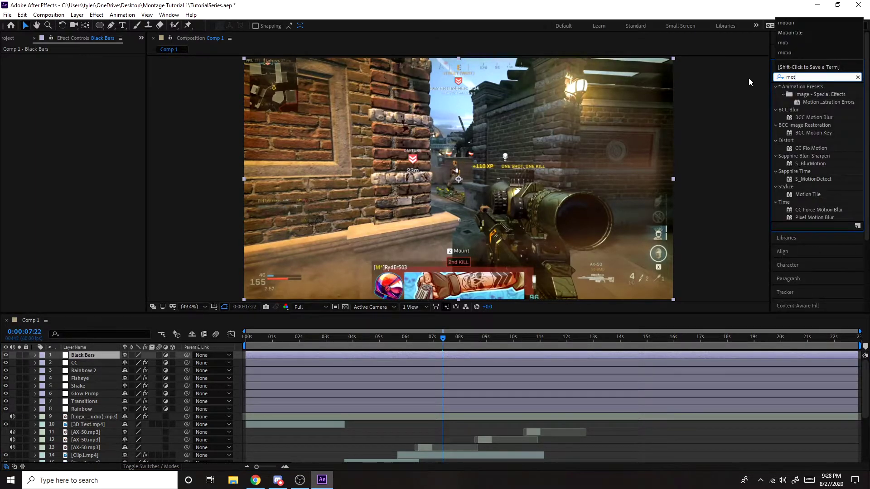
left_click_drag(801, 194, 444, 355)
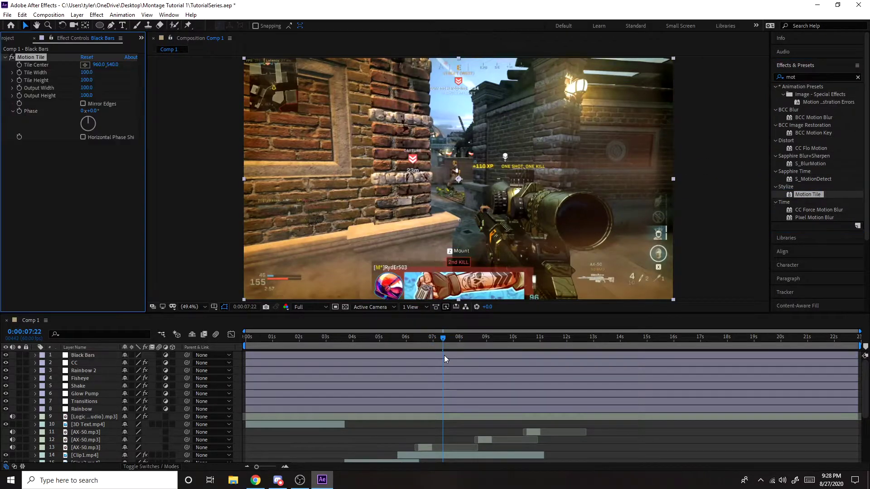
left_click(90, 95)
type("75")
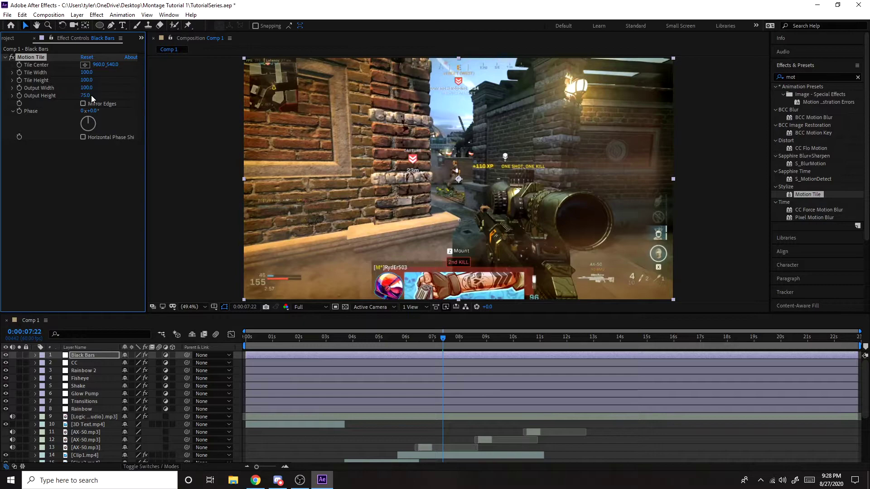
left_click(802, 79)
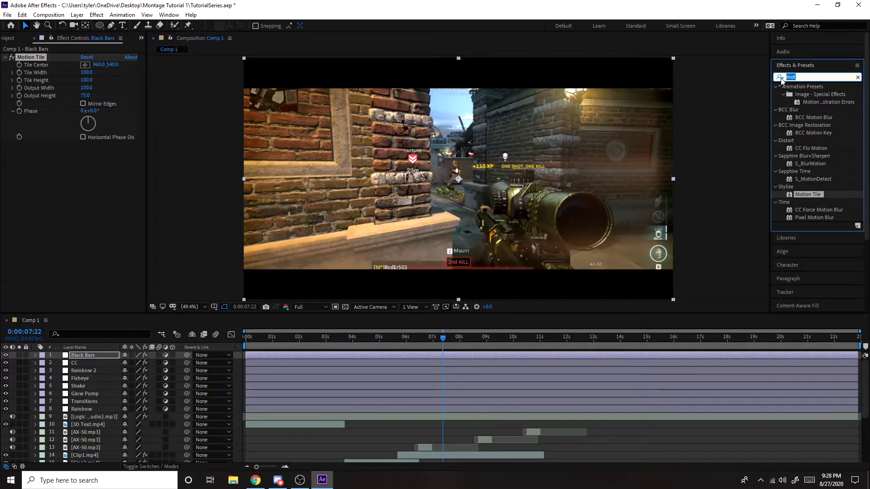
key("BackSpace")
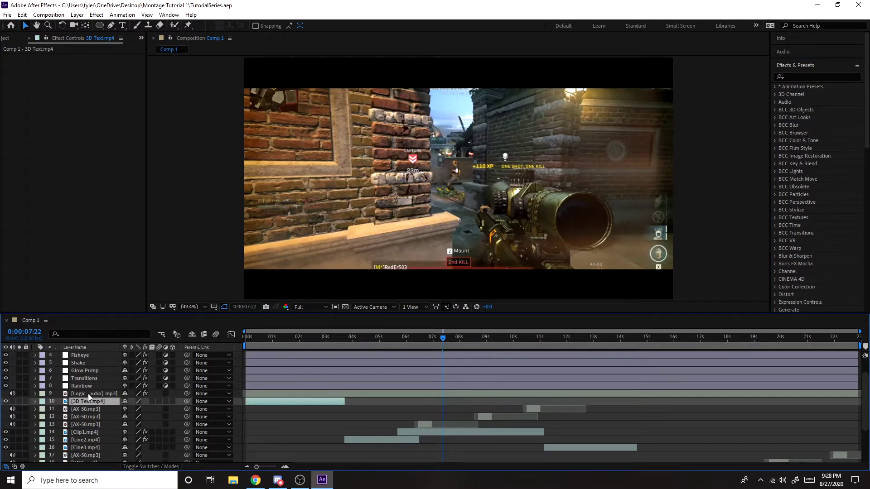
- Enable frame blending on all video layers from 3D Text.mp4 down to the lowest Clip2.mp4
scroll(89, 393, "up", 1)
scroll(172, 406, "down", 3)
left_click(84, 458, "shift")
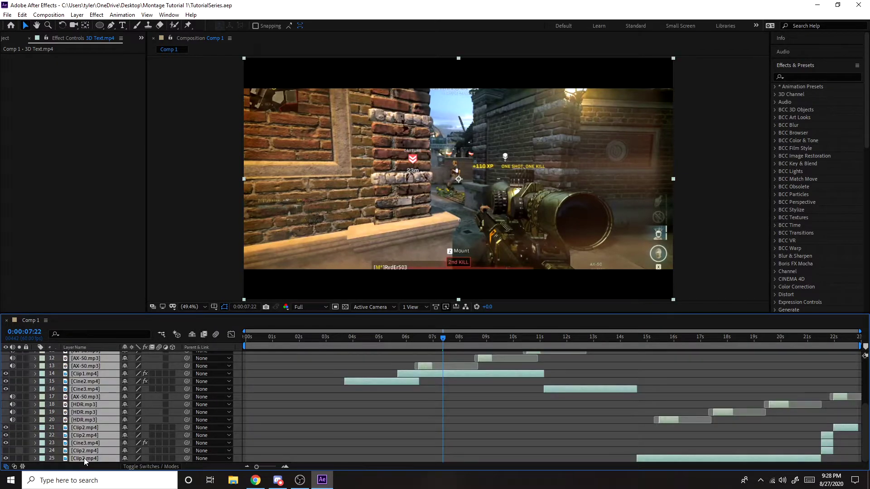
left_click(153, 428)
left_click(287, 411)
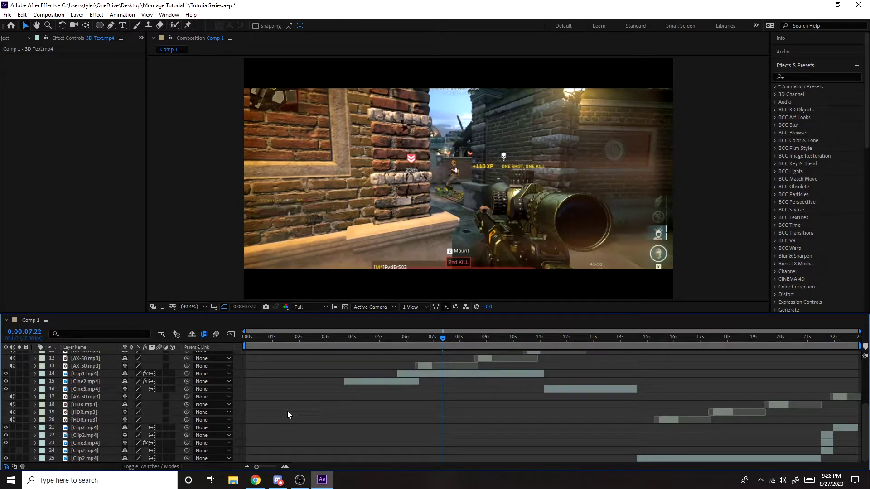
- Review the footage from 0:00:03:42 to 0:00:05:40 and view the Shake layer's effect settings
scroll(287, 411, "up", 3)
left_click(347, 341)
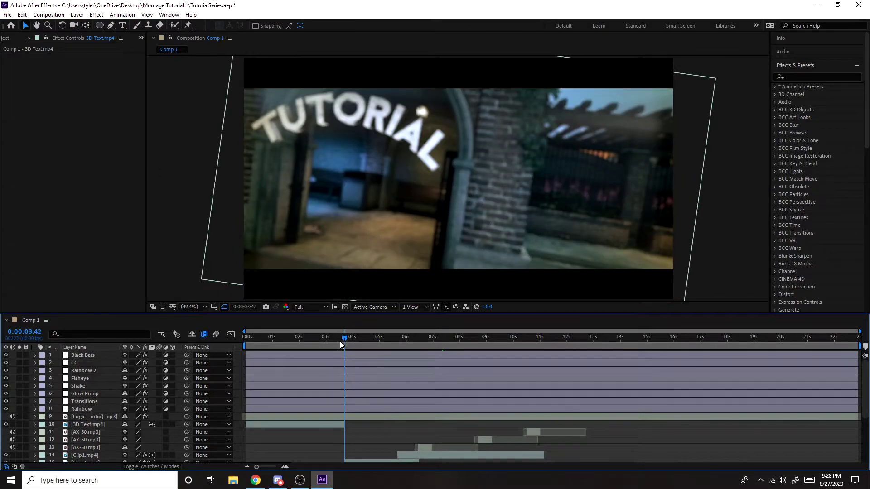
left_click_drag(340, 341, 397, 344)
left_click(88, 388)
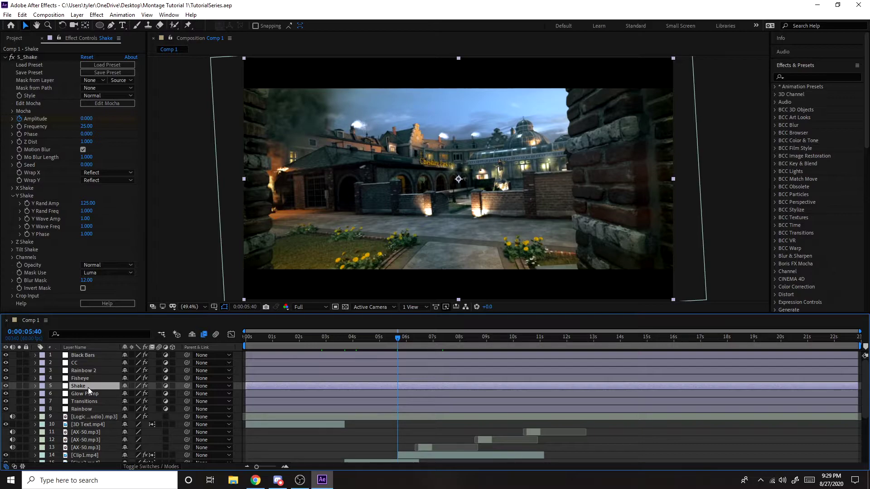
- Lower the preview resolution to Third, briefly play the transition from 0:00:05:40 and return to its start
left_click(312, 307)
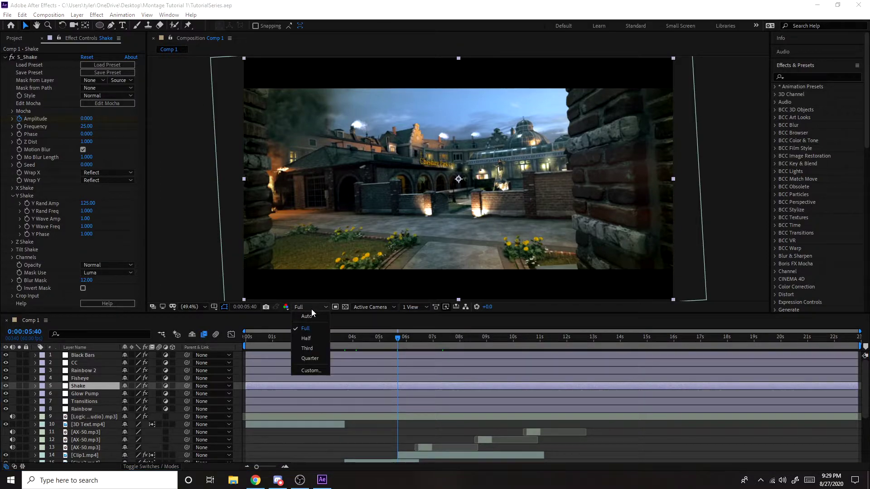
left_click(316, 347)
key("space")
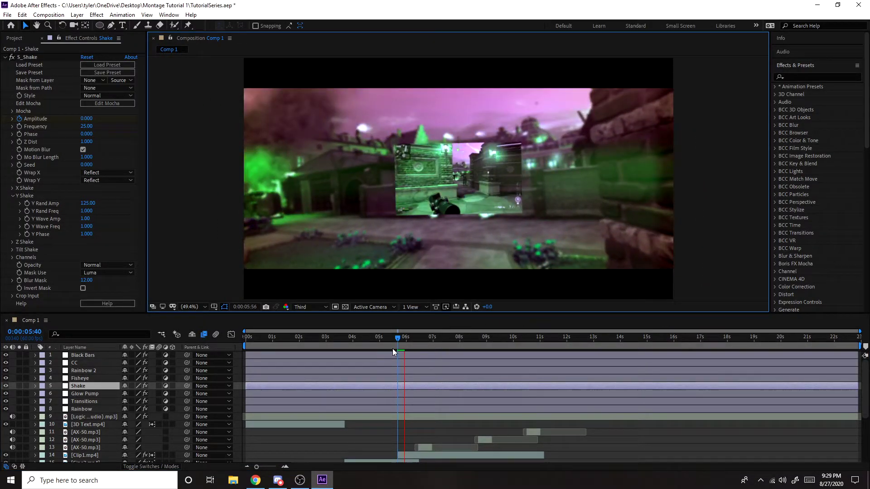
key("space")
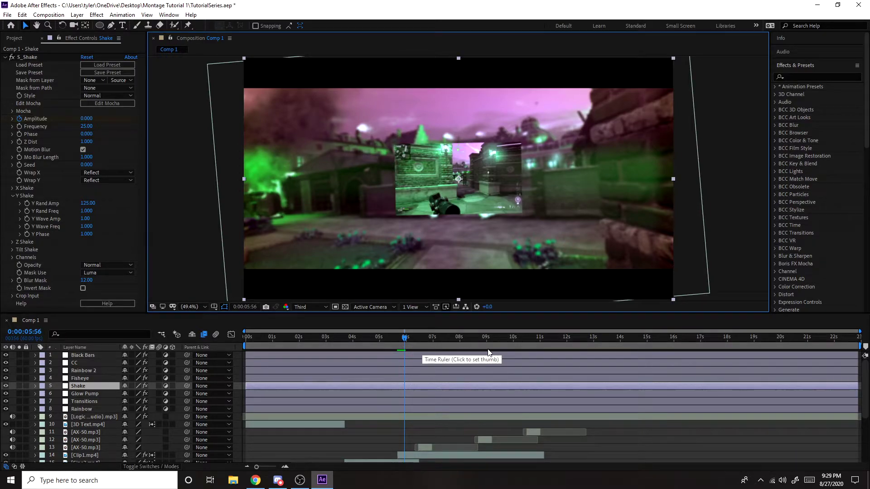
left_click_drag(402, 342, 393, 341)
left_click(83, 432)
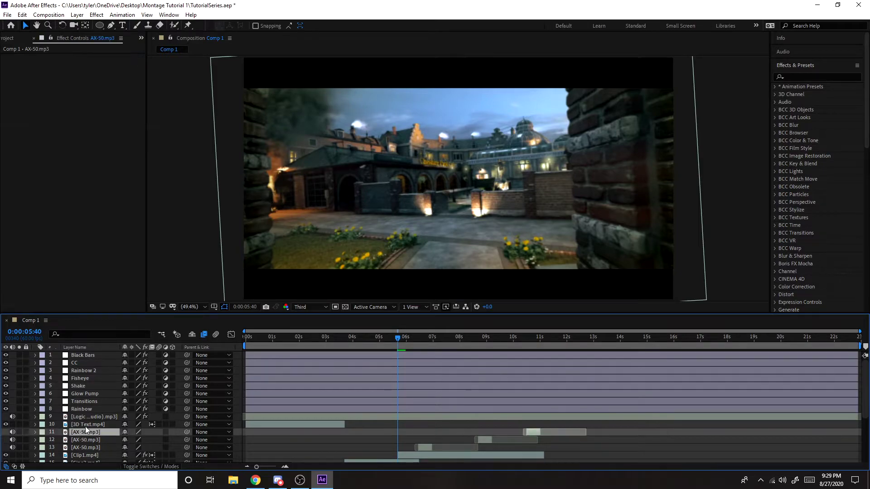
- Look through the Comp 1 layers down to the lowest Clip2.mp4 and save the project
left_click(85, 426)
scroll(85, 426, "down", 3)
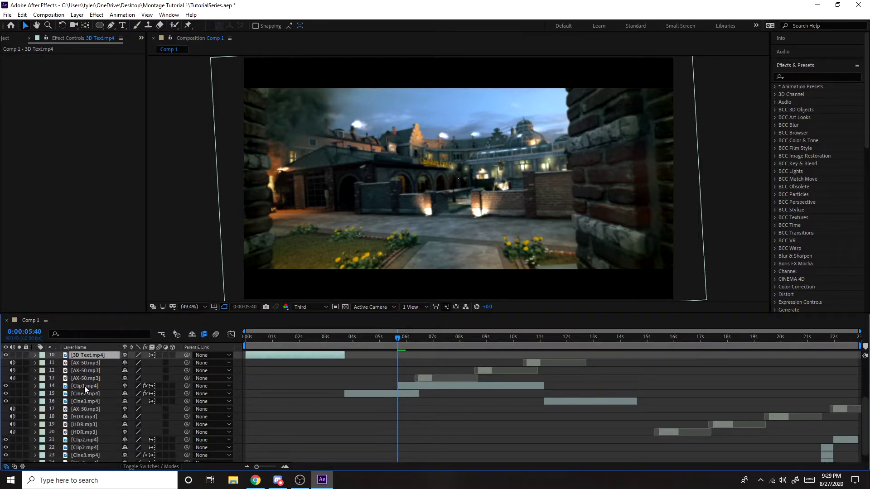
scroll(95, 430, "down", 1)
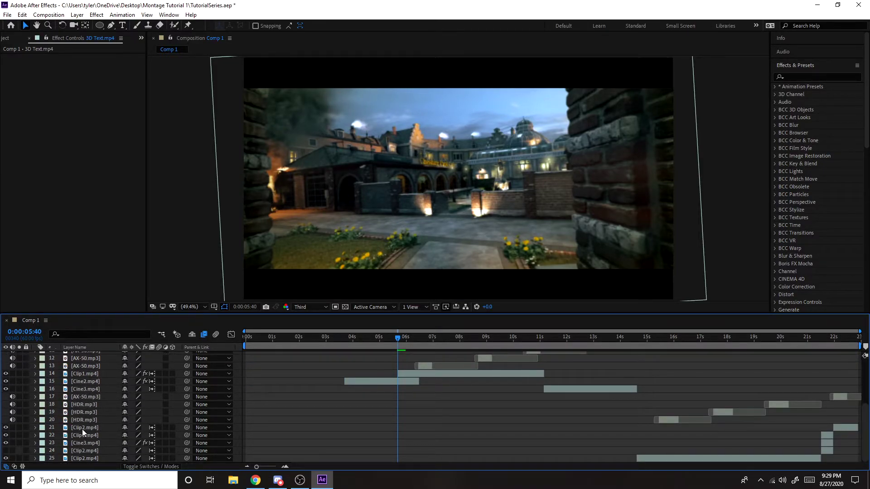
left_click(83, 429)
key("ctrl+a")
right_click(82, 429)
left_click(282, 437)
key("ctrl+s")
- Pre-compose all layers of Comp 1 into Pre-comp 1, moving all attributes and opening the new composition
left_click(85, 417)
key("ctrl+a")
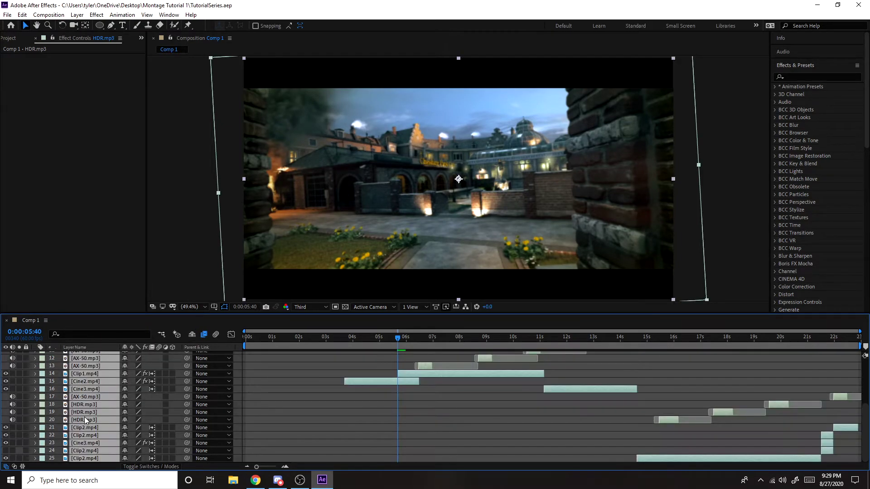
right_click(85, 417)
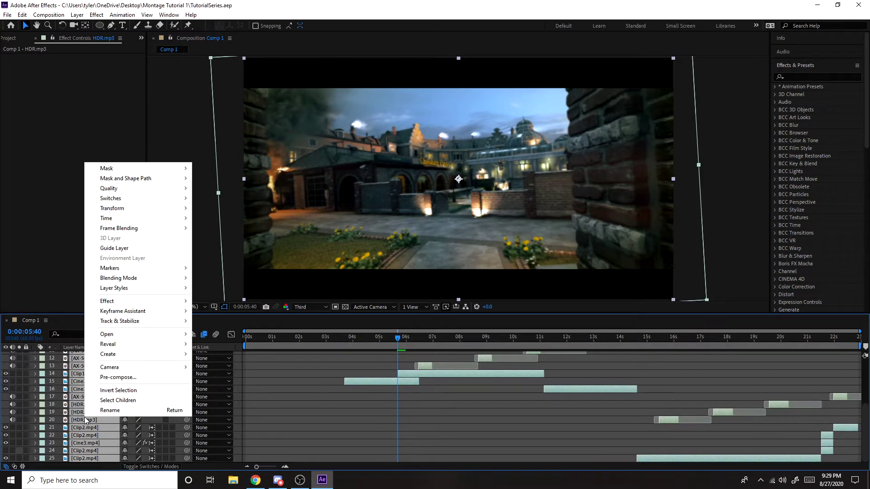
left_click(155, 380)
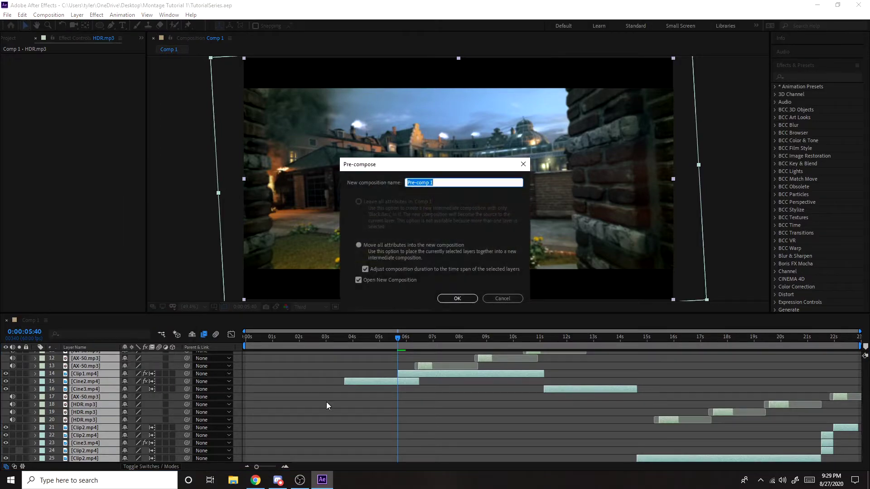
left_click(458, 299)
- Find the RSMB effect and apply it to the Pre-comp 1 layer in Comp 1
left_click(822, 76)
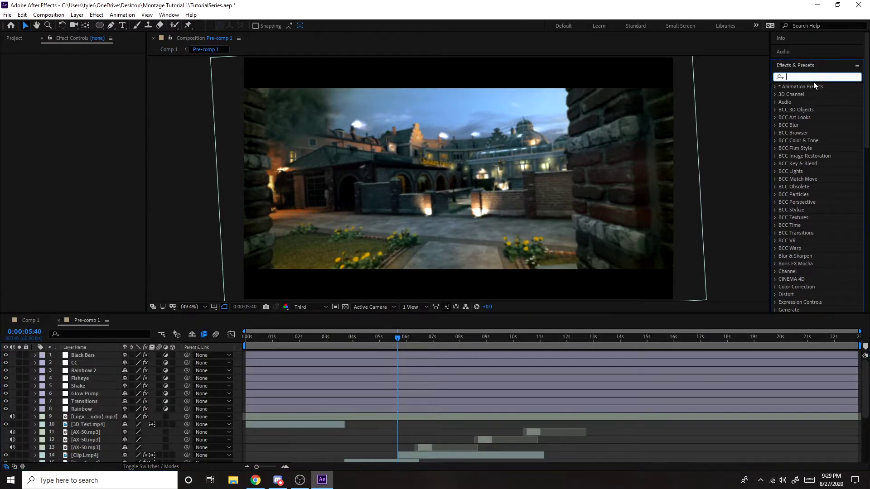
type("rsmb")
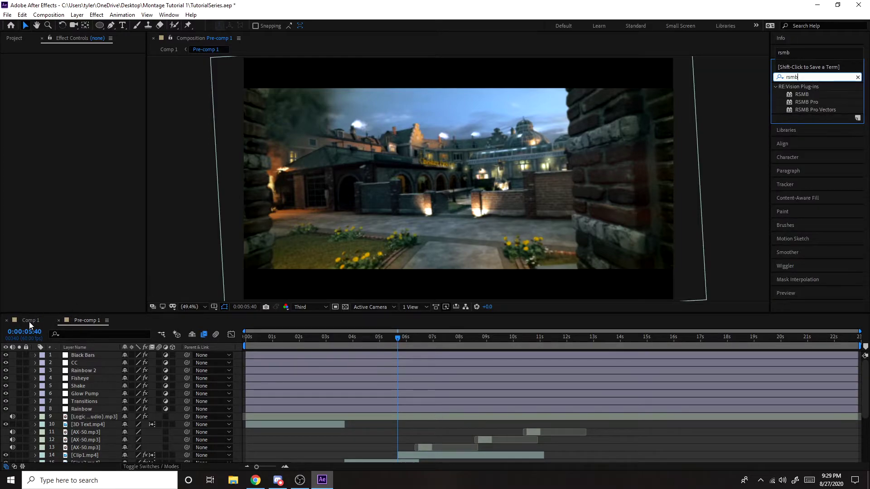
left_click(29, 320)
left_click_drag(801, 94, 422, 357)
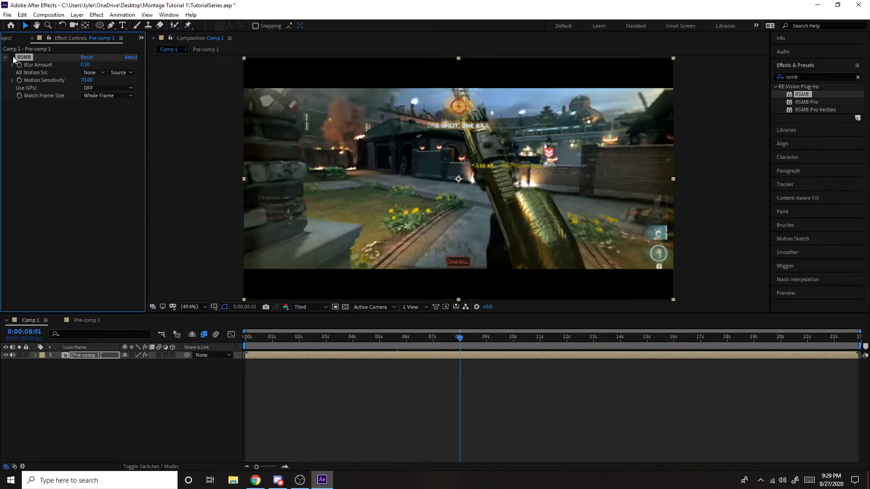
- Compare the frame at 0:00:08:01 with RSMB off and on, return to the start and view the composition output commands
left_click(13, 57)
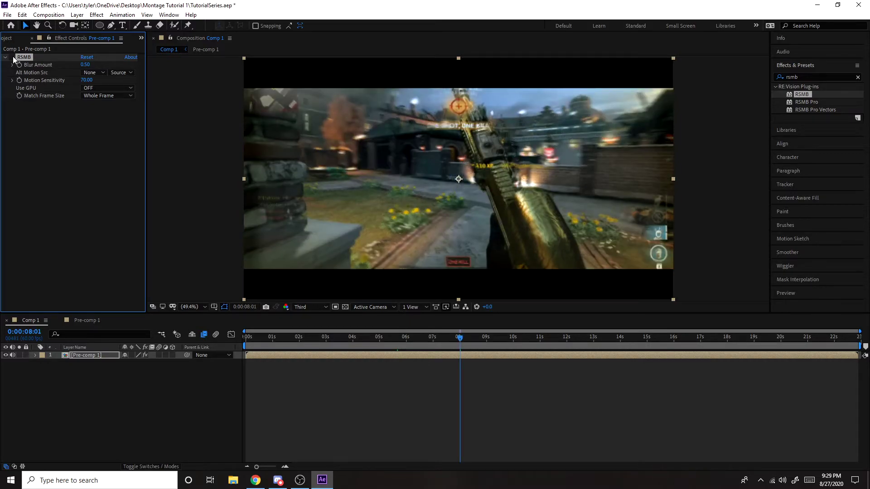
left_click(14, 57)
left_click(13, 57)
left_click(13, 57)
left_click_drag(257, 339, 243, 340)
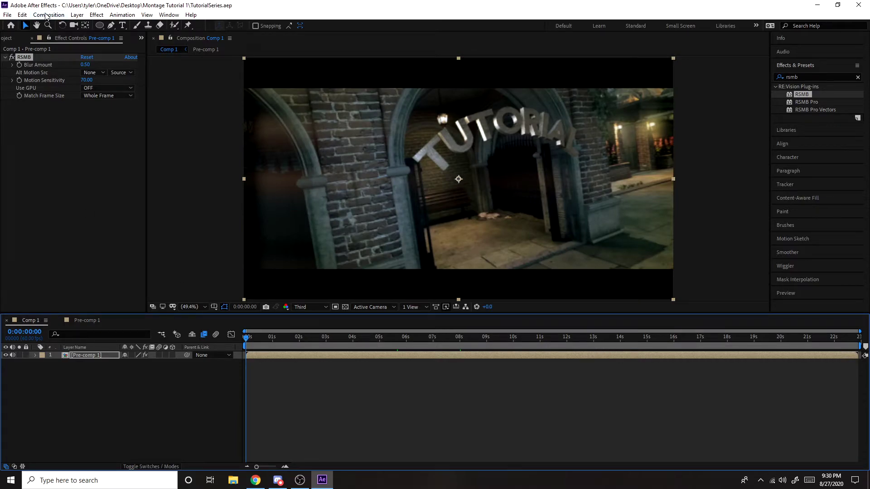
left_click(47, 14)
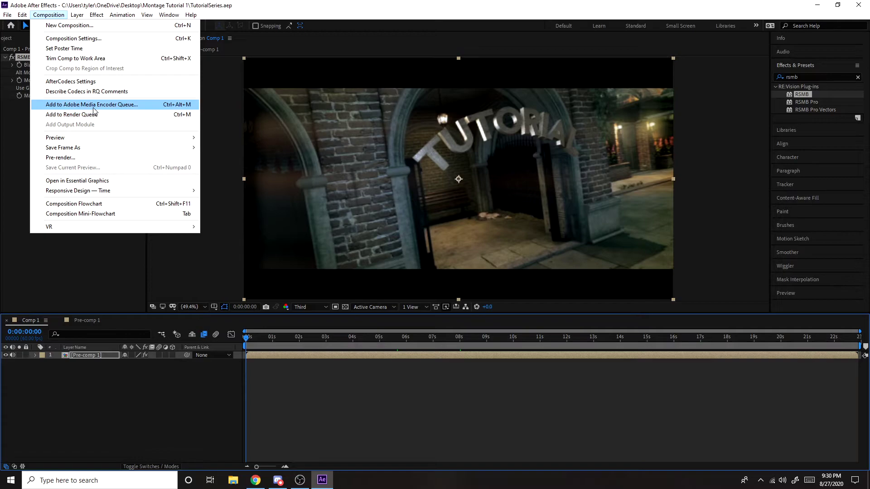
left_click(6, 151)
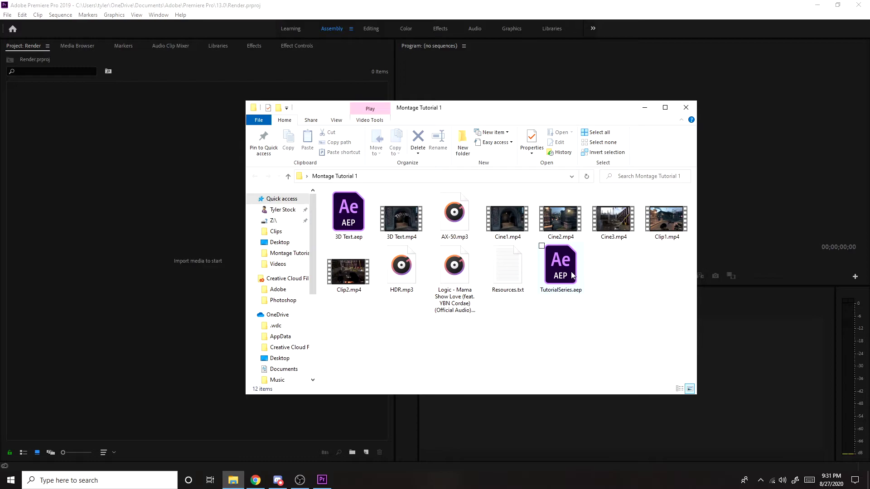
- In Premiere Pro, import Comp 1 from TutorialSeries.aep and return to the start of the TutorialSeries sequence
left_click_drag(572, 275, 135, 236)
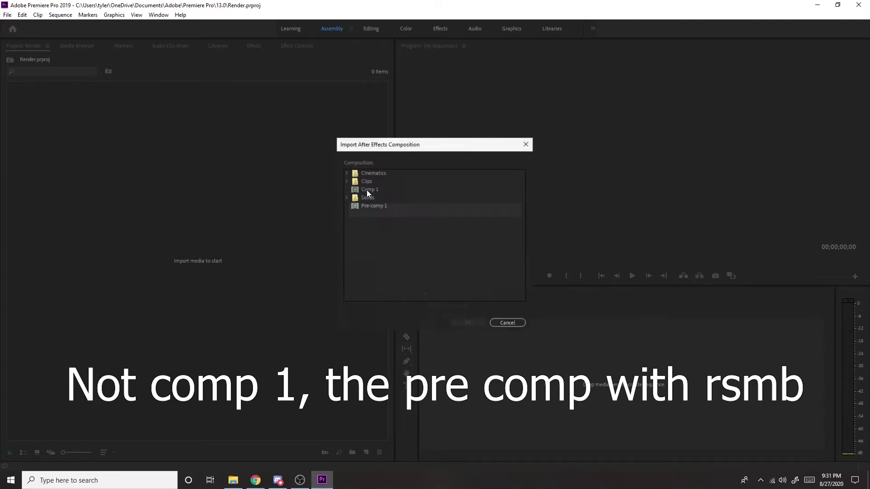
double_click(367, 190)
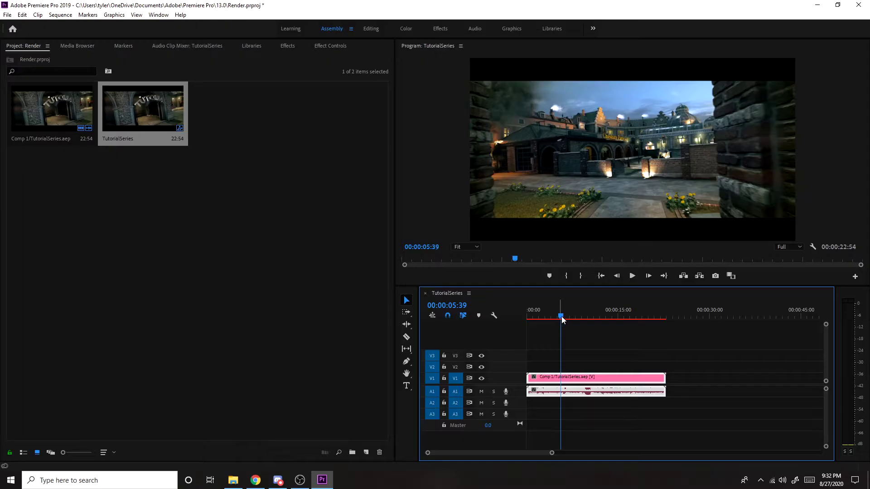
key("Home")
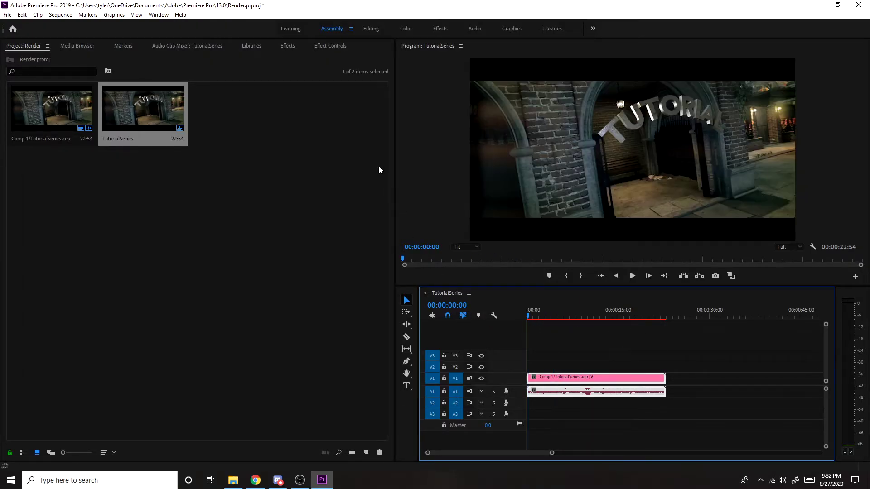
- Add an Exponential Fade audio transition to the end and start of the audio clip, and go to 00:00:19:02
left_click(287, 45)
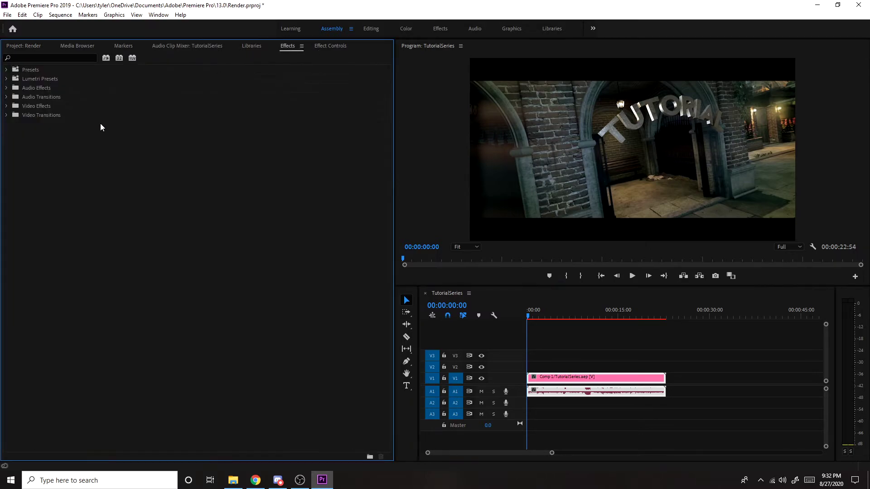
left_click(6, 98)
left_click(12, 106)
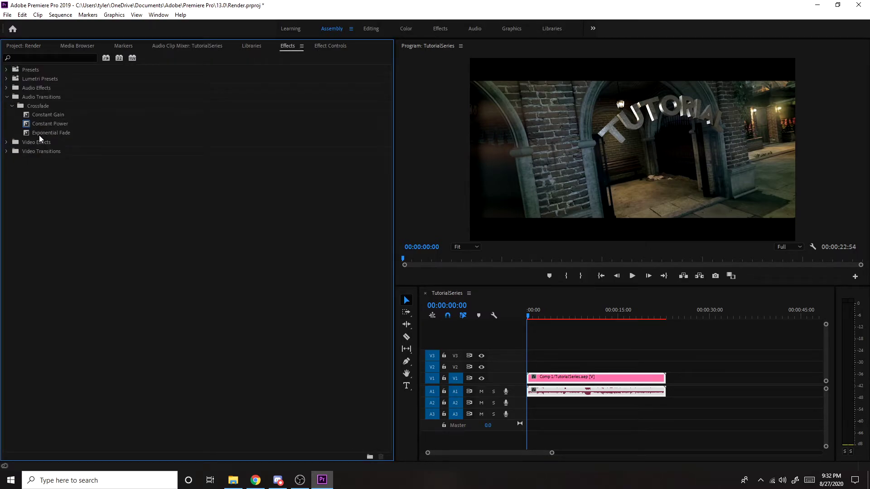
mouse_move(39, 135)
left_mouse_down()
mouse_move(532, 381)
mouse_move(663, 393)
left_mouse_up()
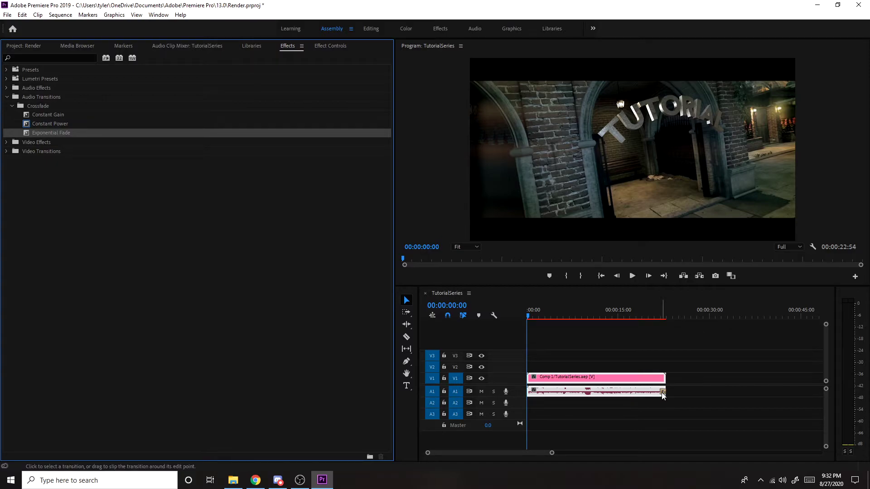
left_click_drag(484, 373, 530, 393)
left_click_drag(532, 318, 643, 322)
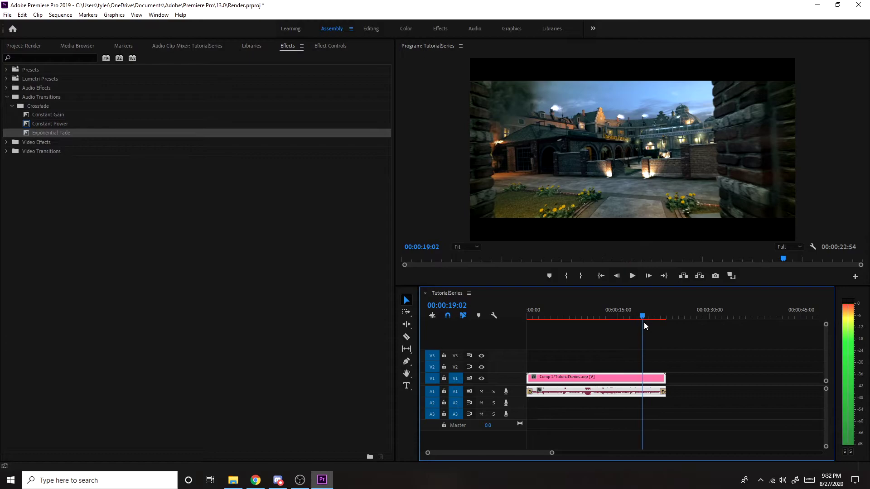
- Add a Film Dissolve video transition to the start and end of the Comp 1 clip
left_click(8, 97)
left_click(7, 116)
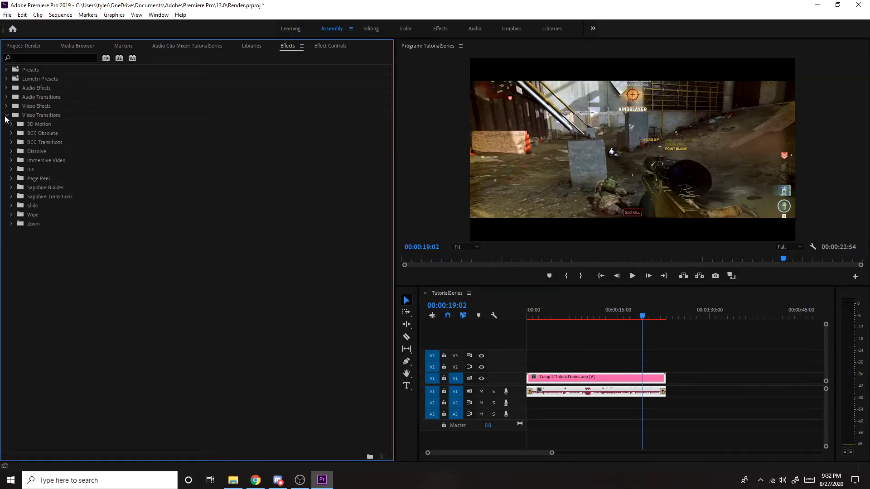
left_click(11, 152)
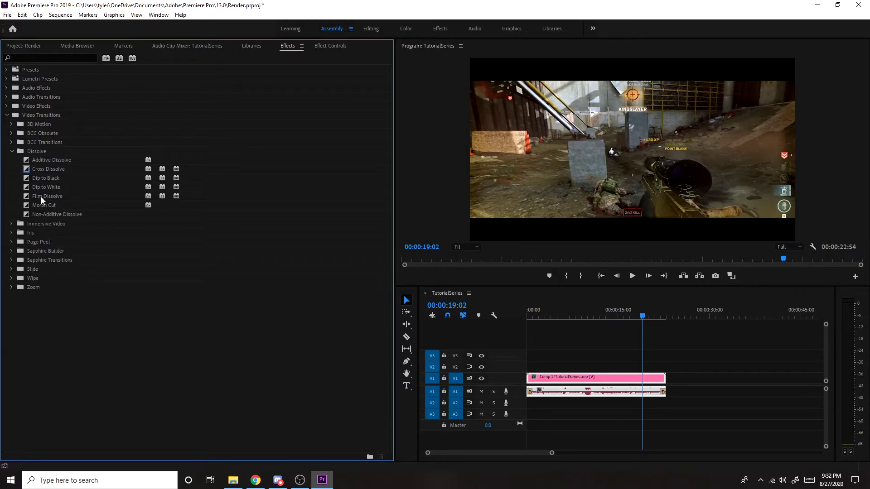
left_click_drag(41, 197, 531, 379)
left_click_drag(79, 196, 143, 204)
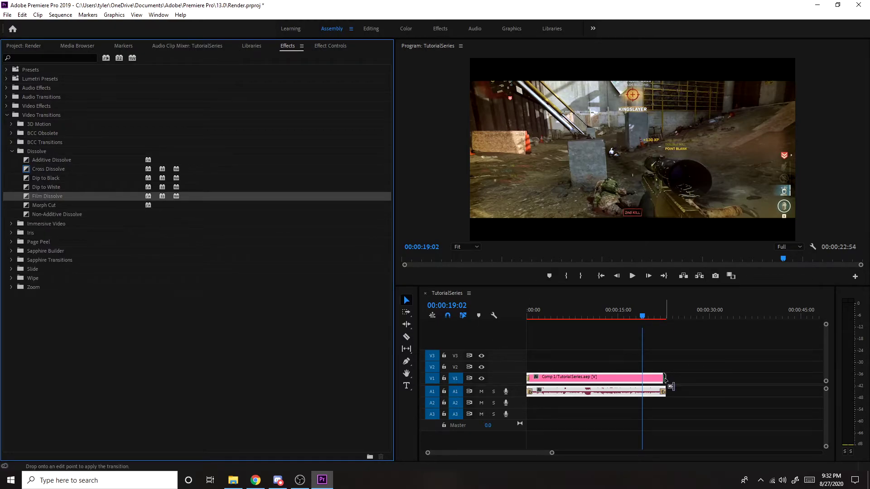
- Shorten the closing Film Dissolve and Exponential Fade so that both begin at 00:00:22:31
left_click_drag(552, 453, 512, 455)
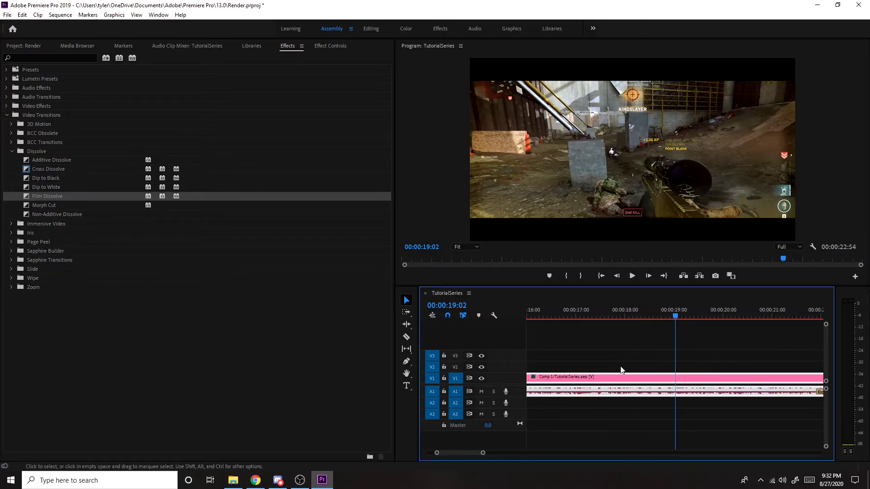
scroll(462, 453, "down", 3)
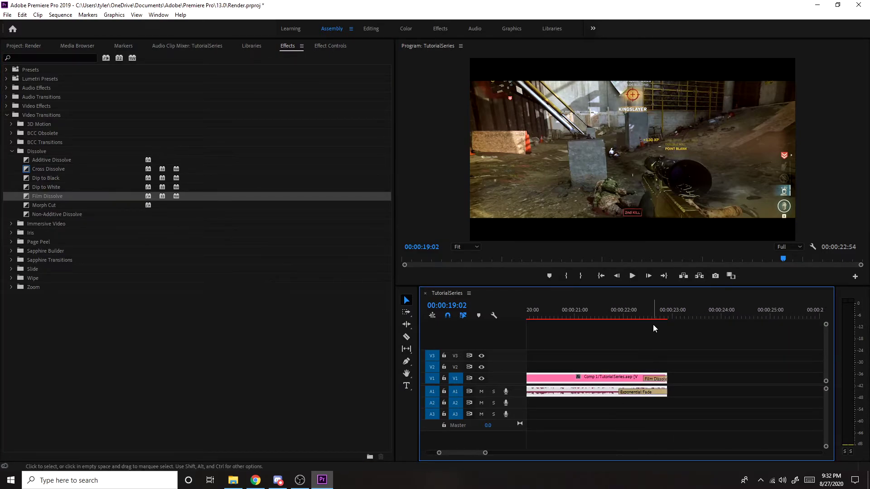
left_click_drag(653, 327, 649, 332)
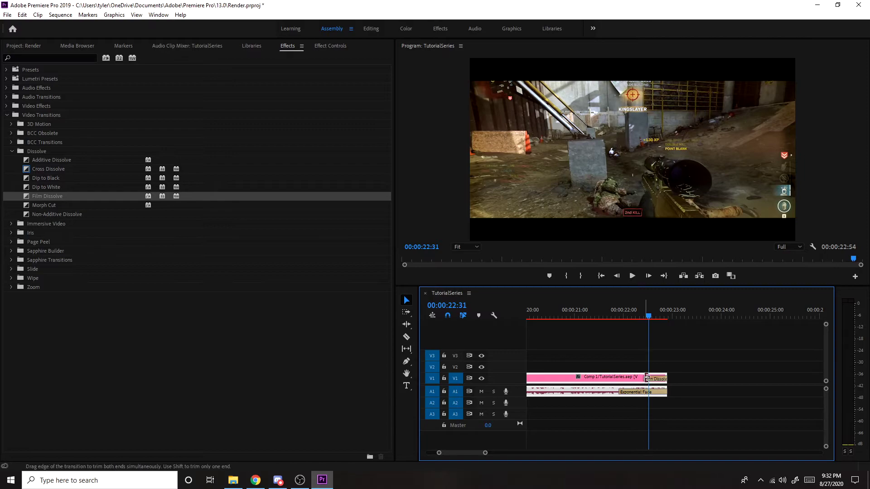
mouse_move(644, 379)
left_mouse_down()
mouse_move(625, 393)
mouse_move(648, 393)
left_mouse_up()
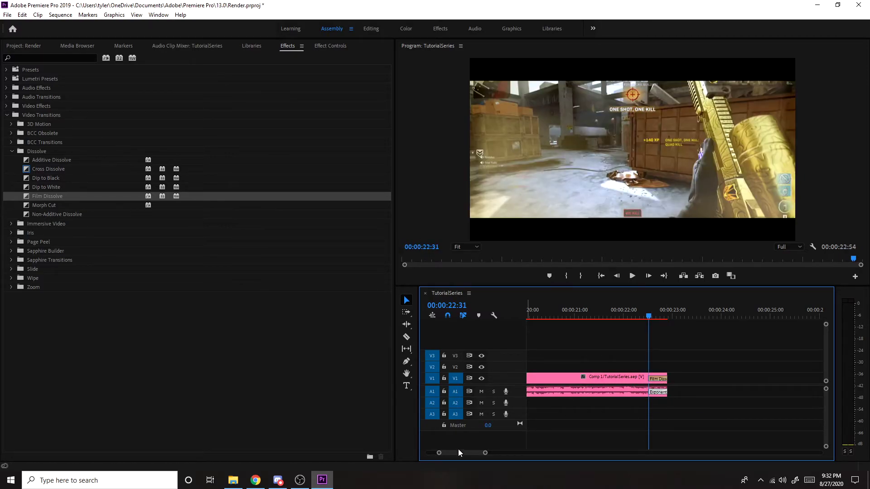
- Shorten the opening Film Dissolve and Exponential Fade to end at about 00:00:00:19, and save the project
left_click_drag(458, 452, 446, 452)
left_click(542, 314)
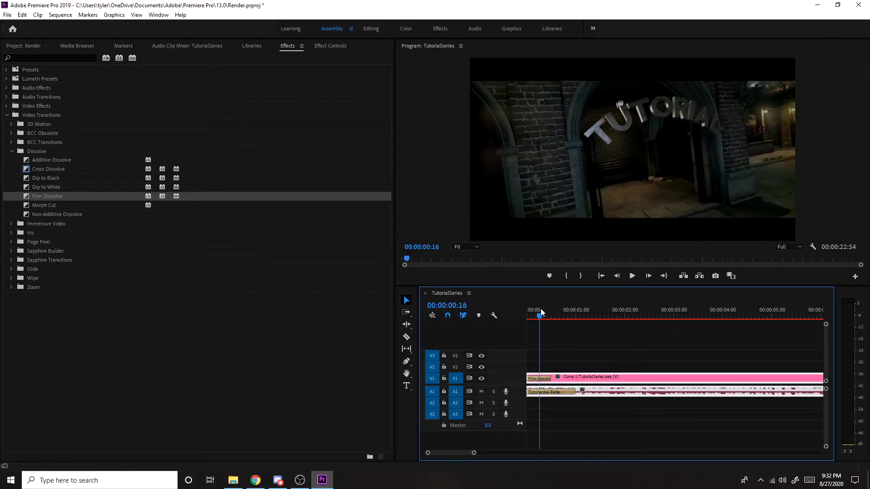
left_click_drag(551, 379, 543, 379)
left_click_drag(574, 392, 550, 393)
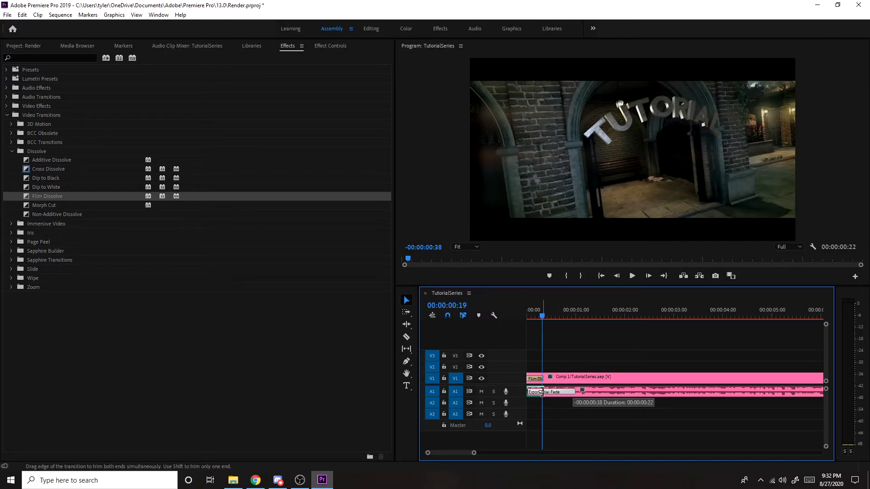
left_click_drag(541, 392, 547, 401)
left_click_drag(474, 453, 560, 454)
key("ctrl+s")
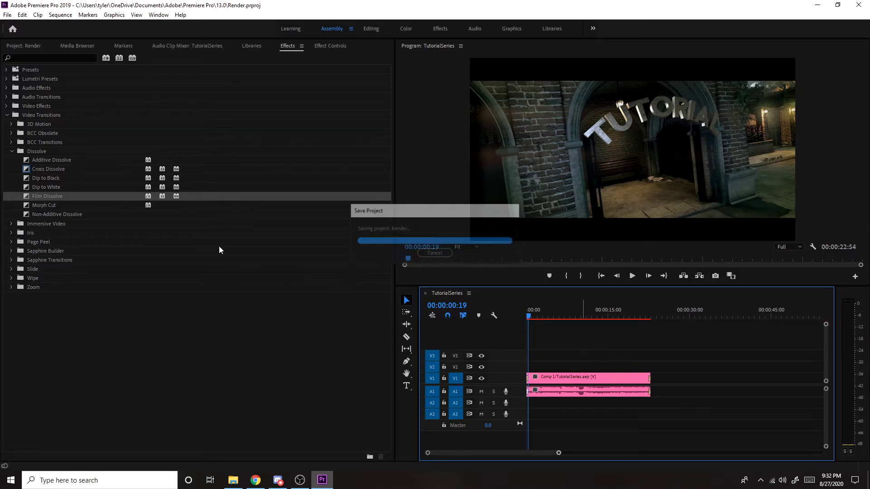
left_click(6, 115)
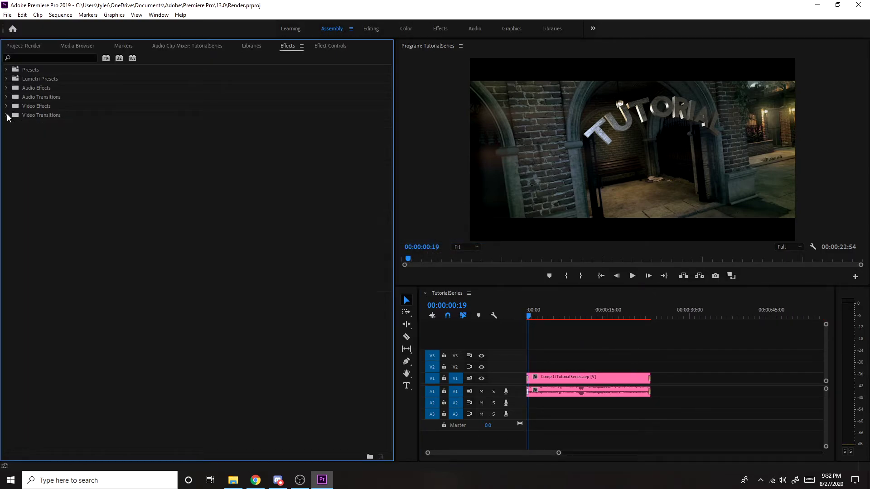
left_click(606, 422)
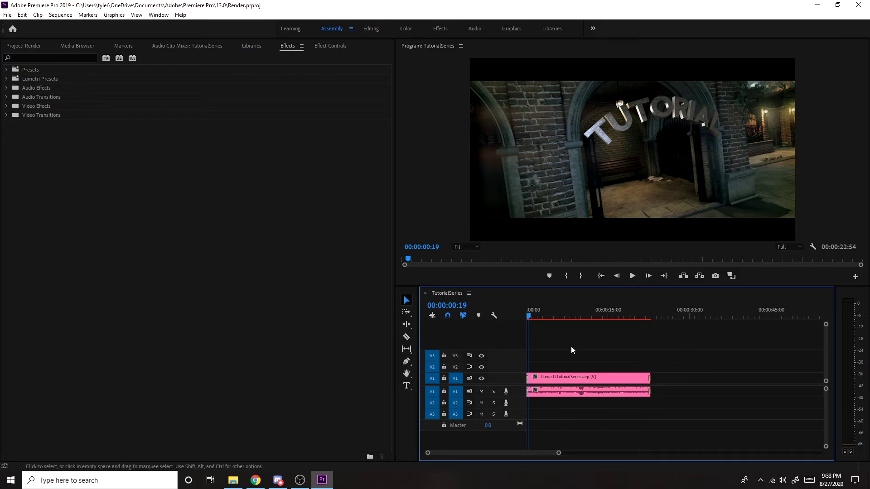
- Export the sequence as TutorialSeries.mp4 in H.264 format with the YouTube 1080p Full HD preset
left_click(12, 17)
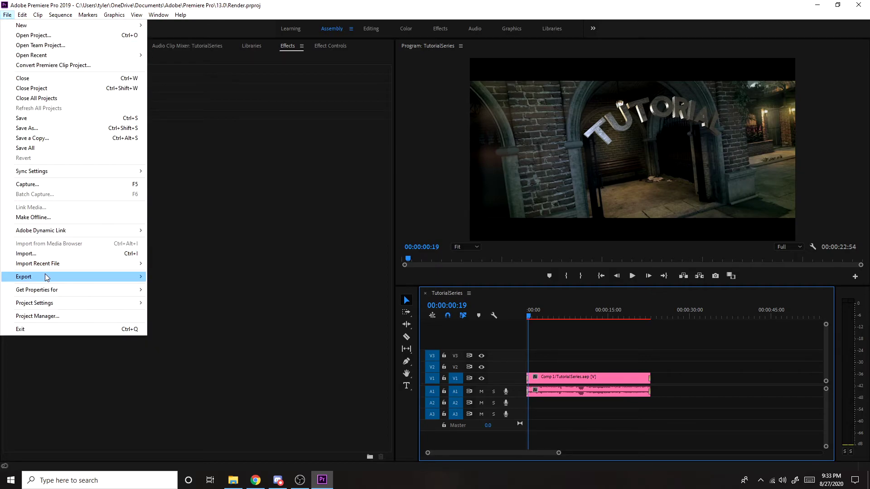
mouse_move(110, 279)
left_click(166, 277)
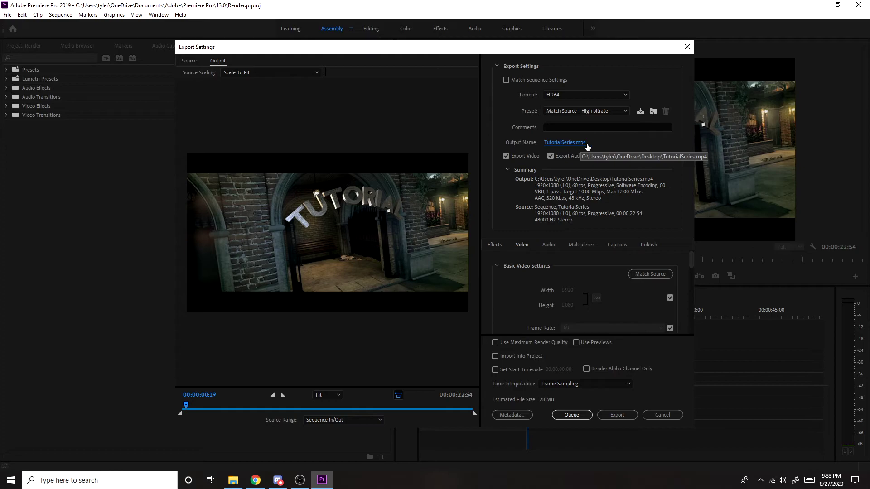
left_click(581, 112)
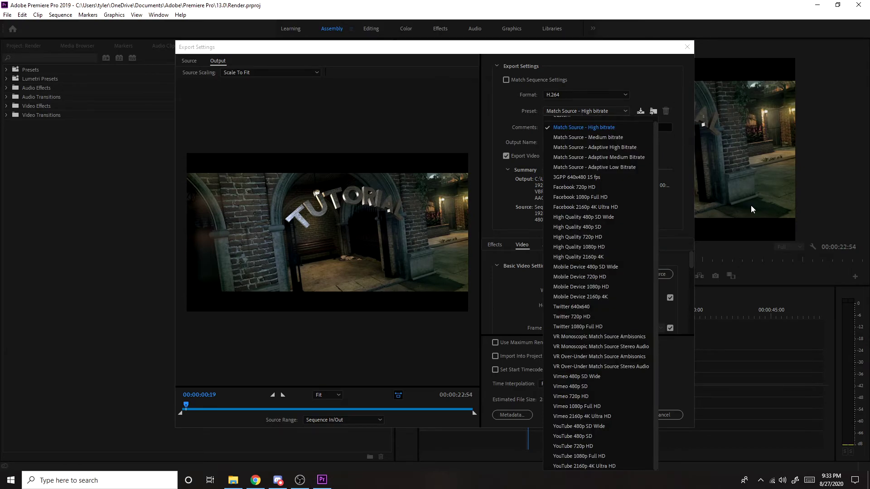
left_click(619, 456)
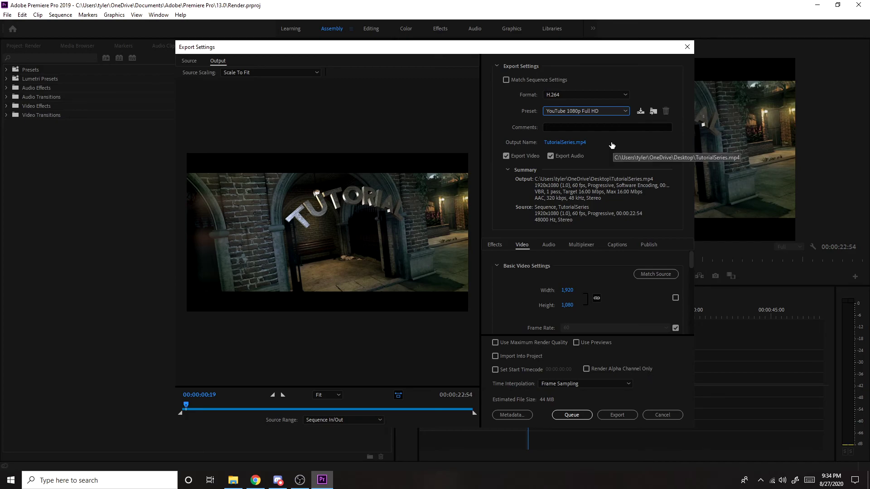
left_click(689, 230)
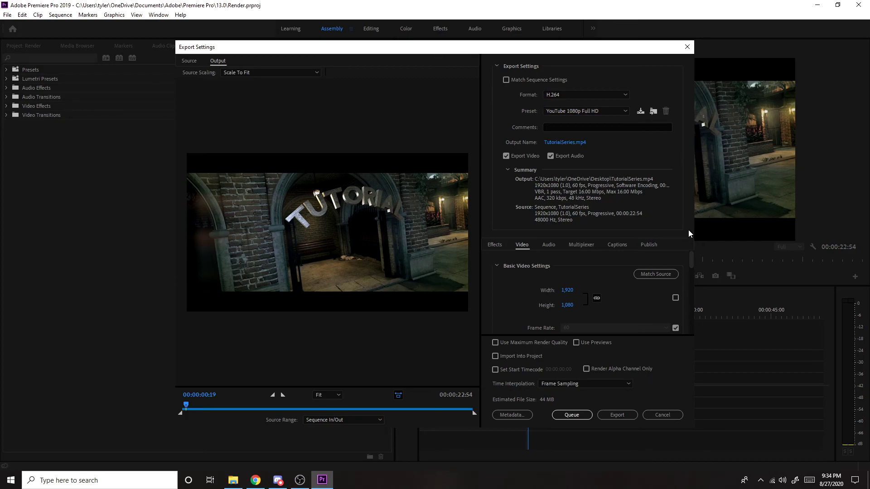
left_click(617, 416)
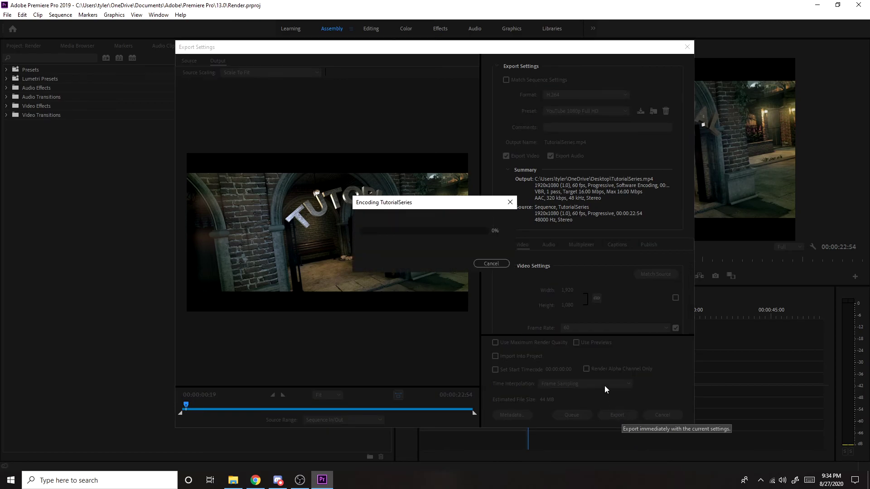